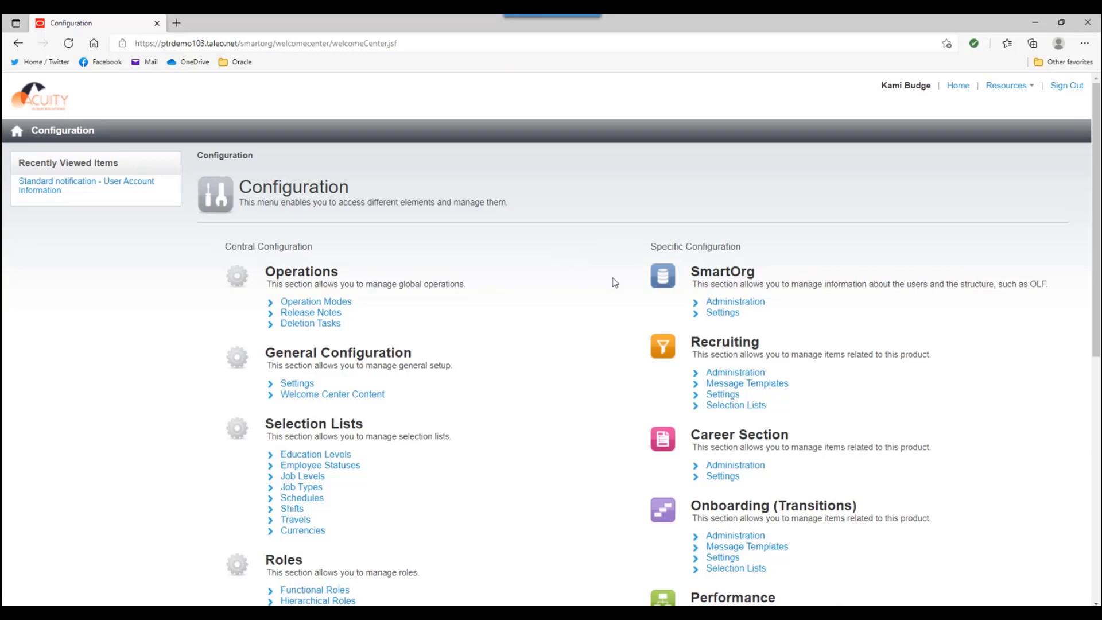
Step: Open the candidate selection workflow configuration from the Recruiting administration settings
click(727, 375)
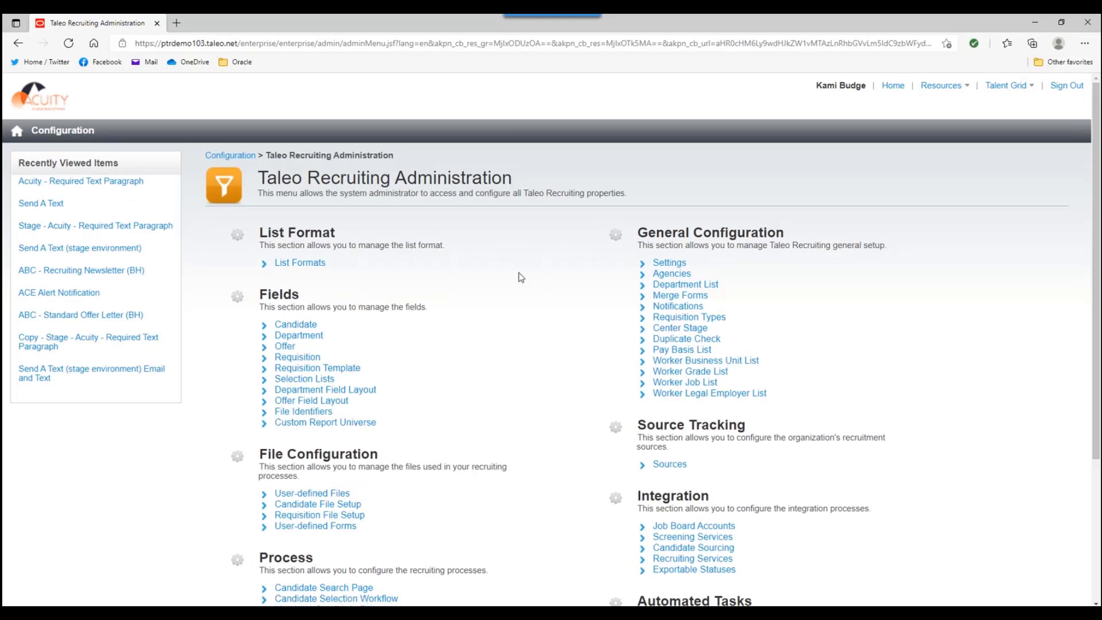
scroll(522, 277, down, 3)
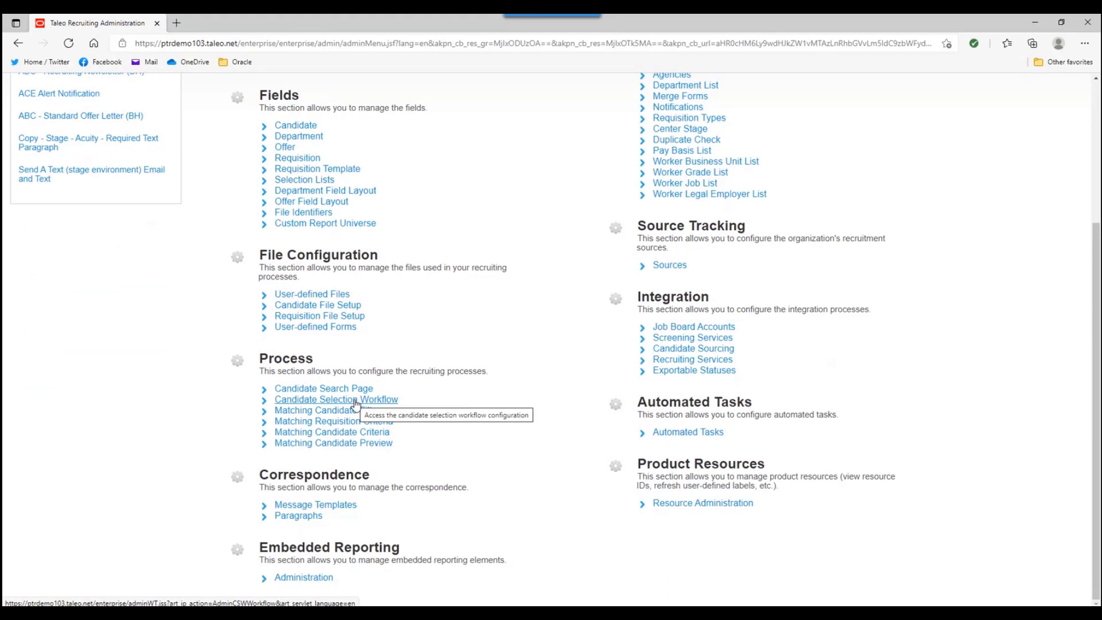
click(354, 400)
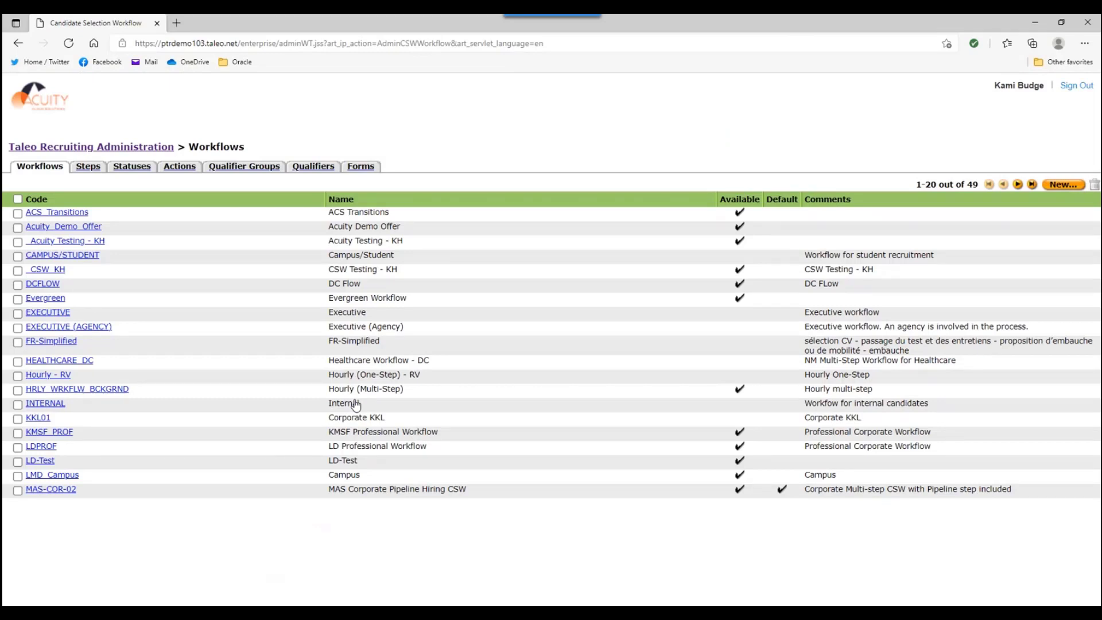
Step: Find the workflow step with the code NEW in the list of steps and open its details
click(89, 167)
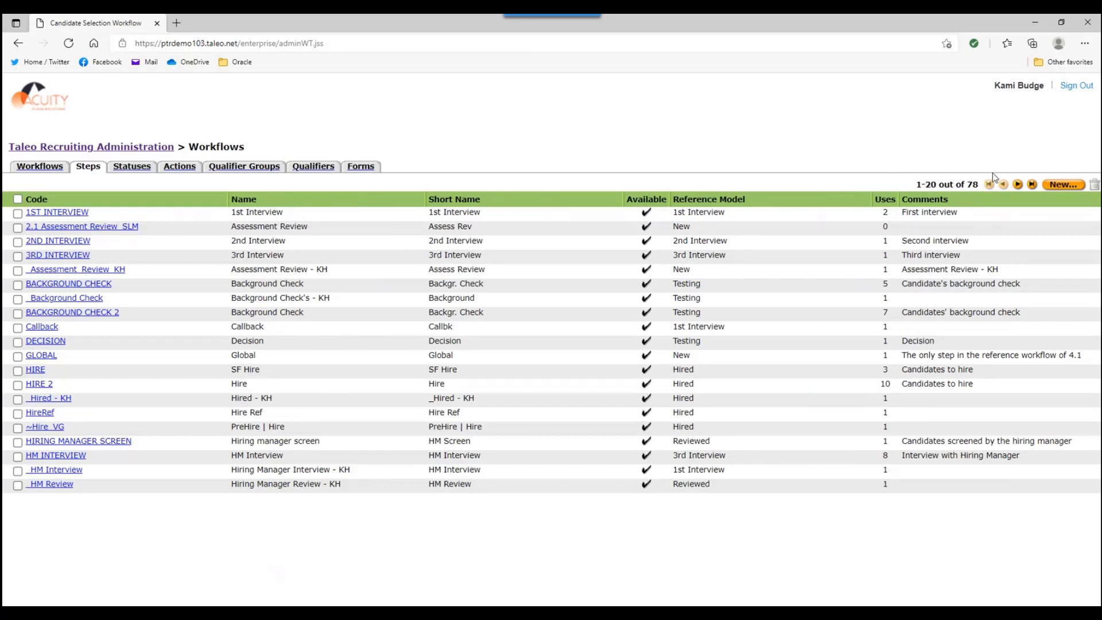
click(1018, 184)
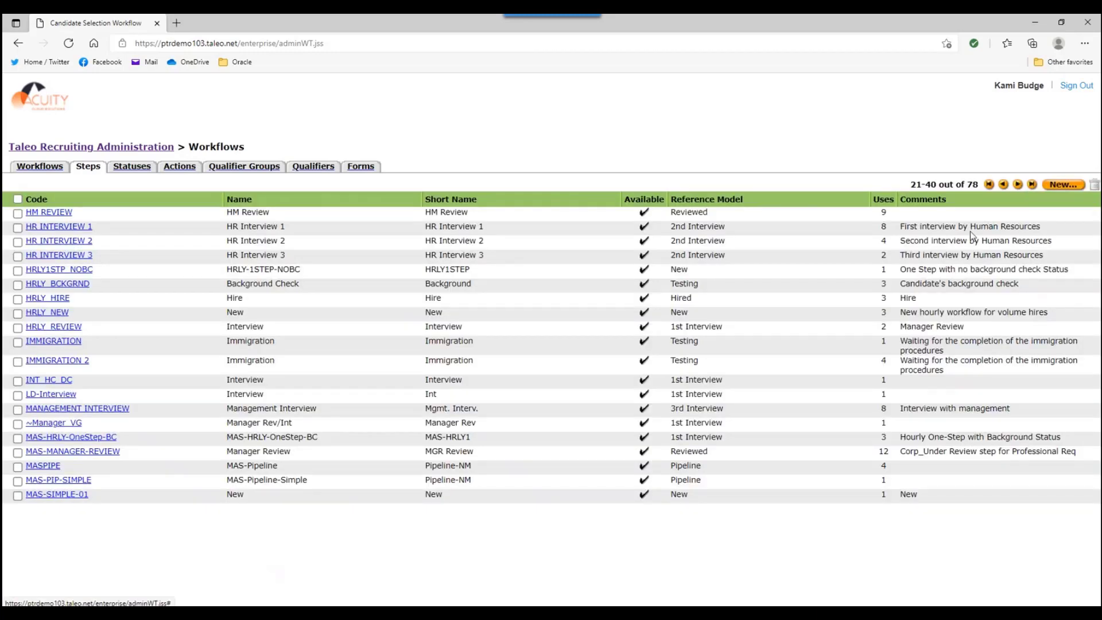
click(1018, 185)
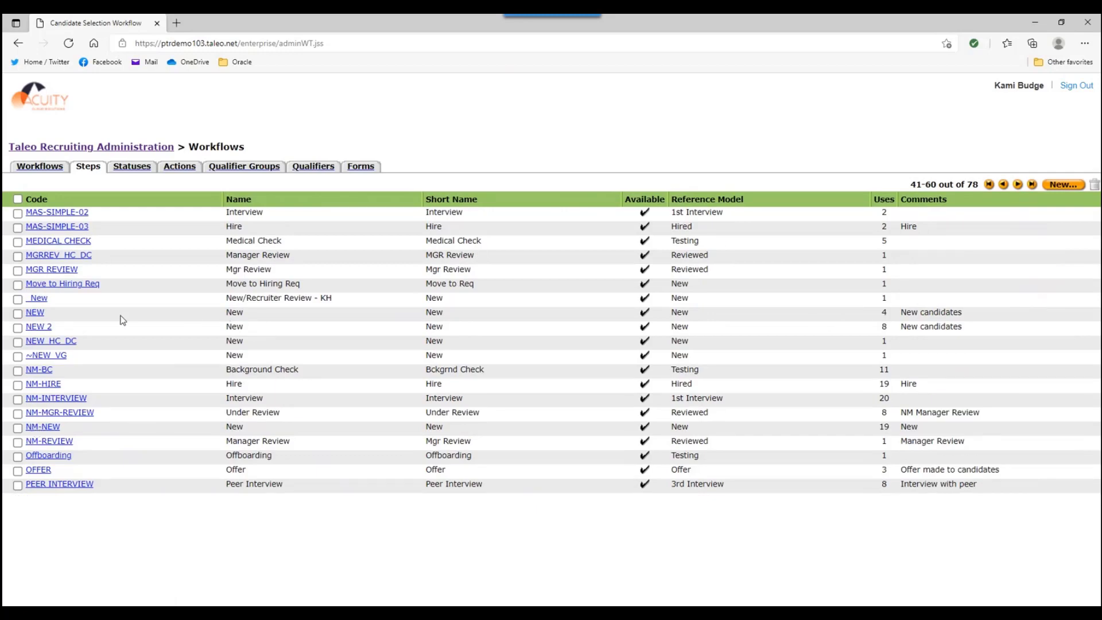
click(33, 312)
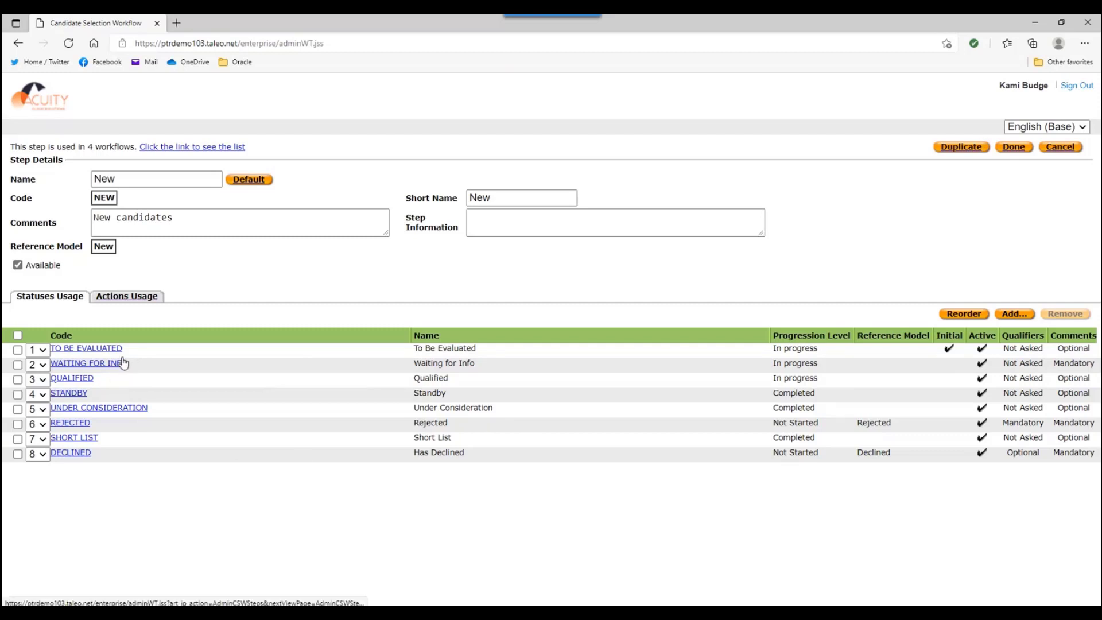
Step: Open the step's QUALIFIED status and allow candidates to reach it automatically when the specified conditions are met
click(70, 379)
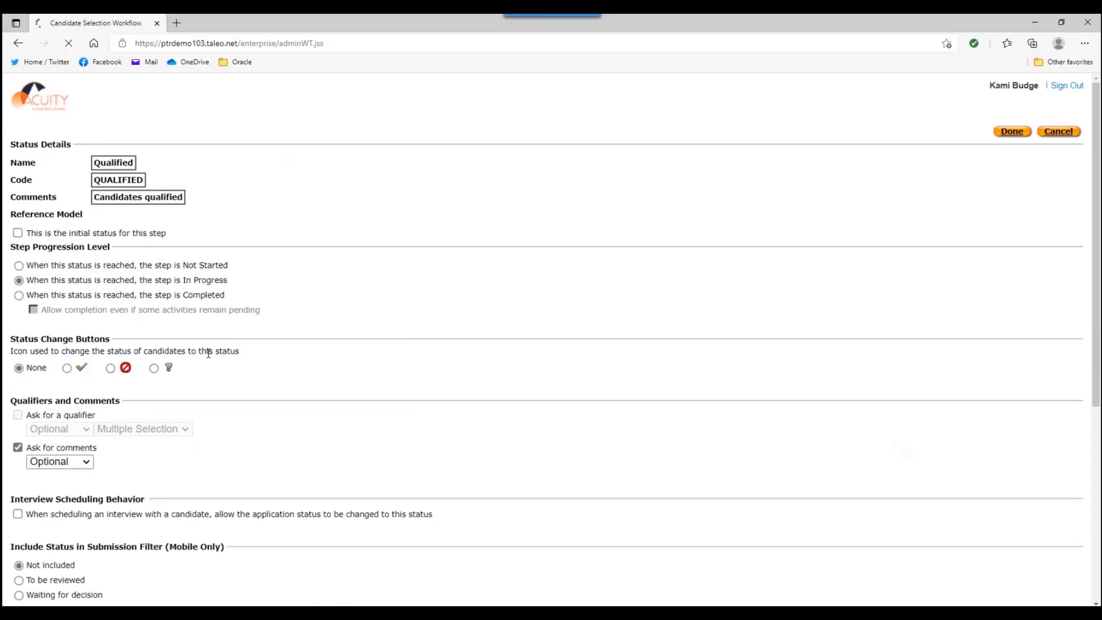
scroll(294, 324, down, 5)
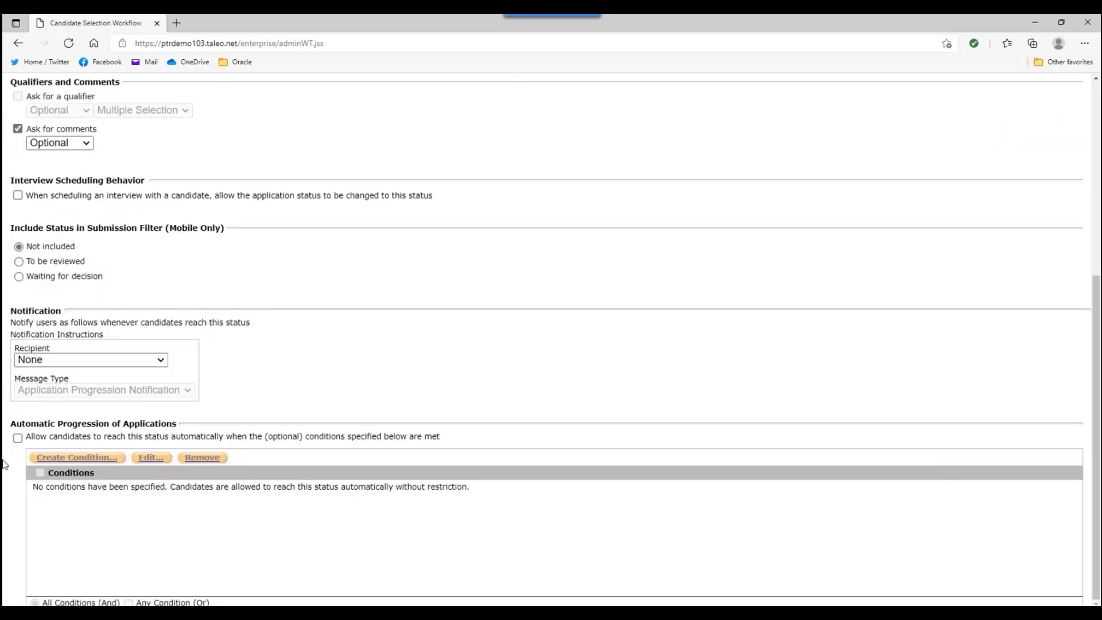
click(18, 439)
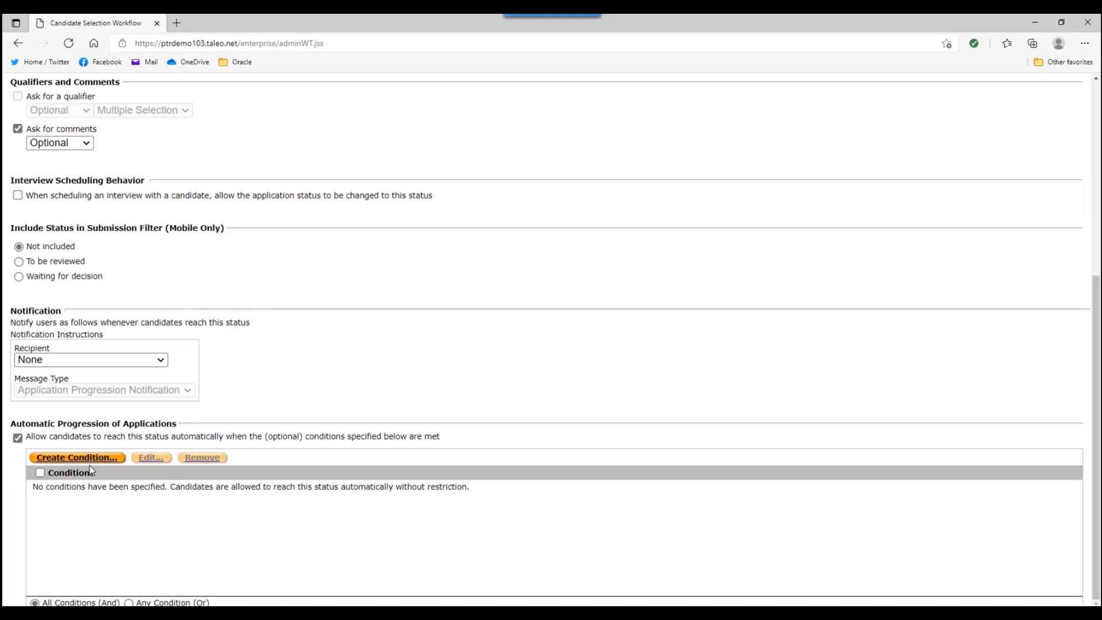
Step: Create a condition named Complete Application, using Job-specific submission with Complete Application set to True
click(86, 459)
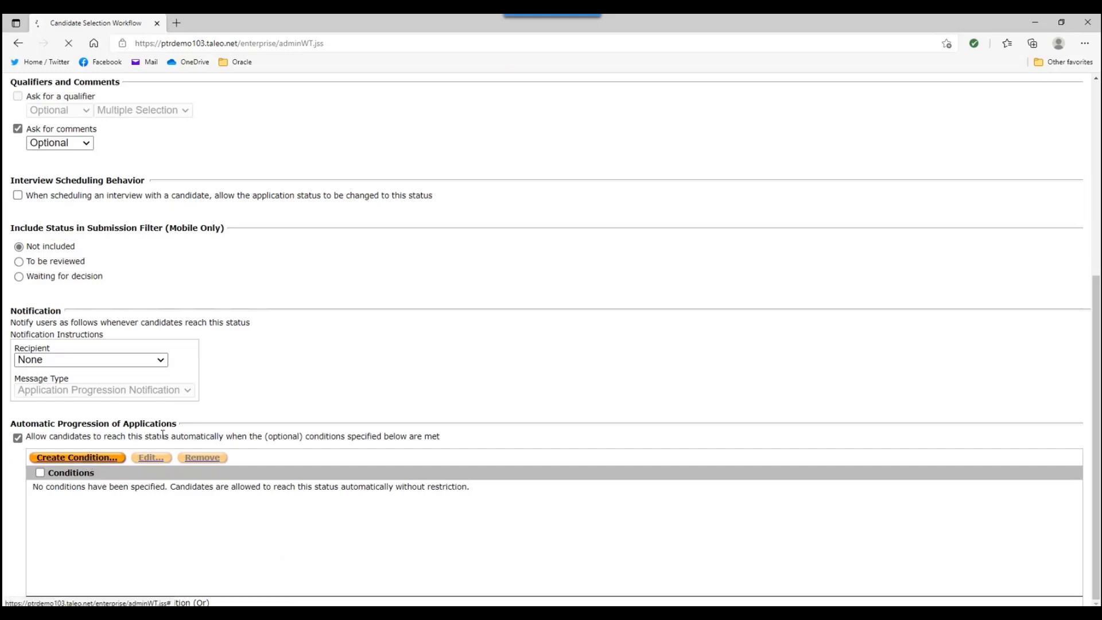
click(114, 183)
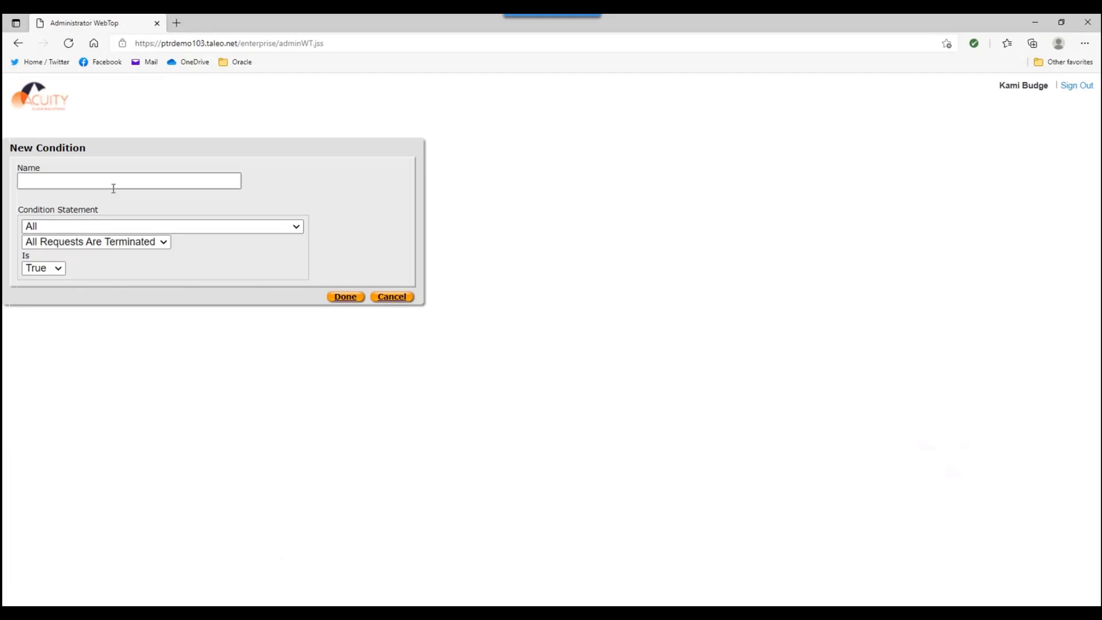
text(Comple)
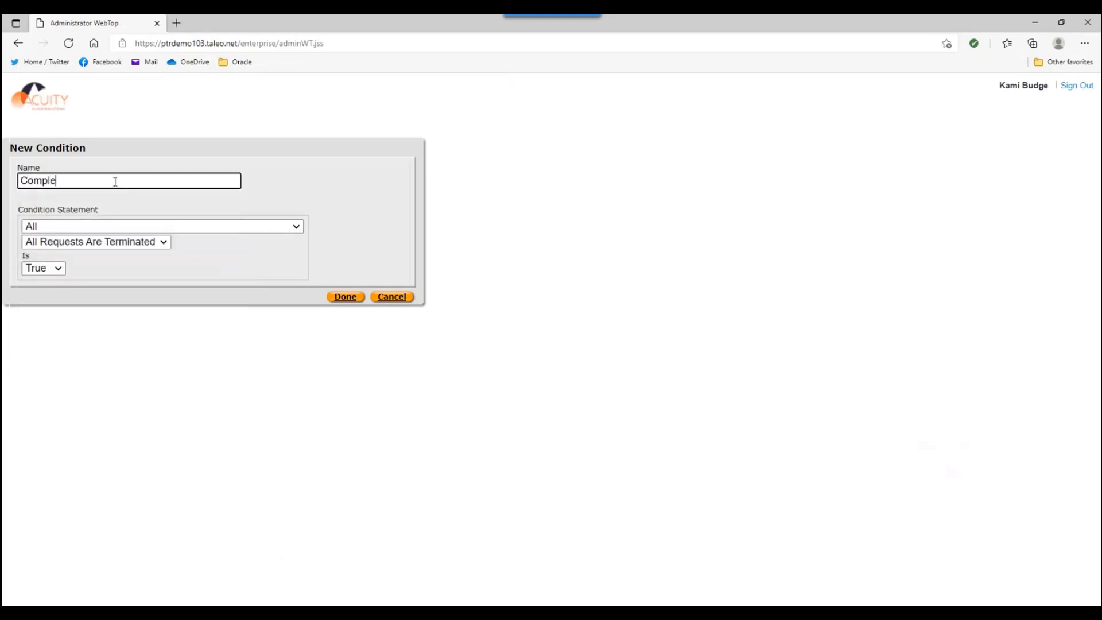
text(te Application)
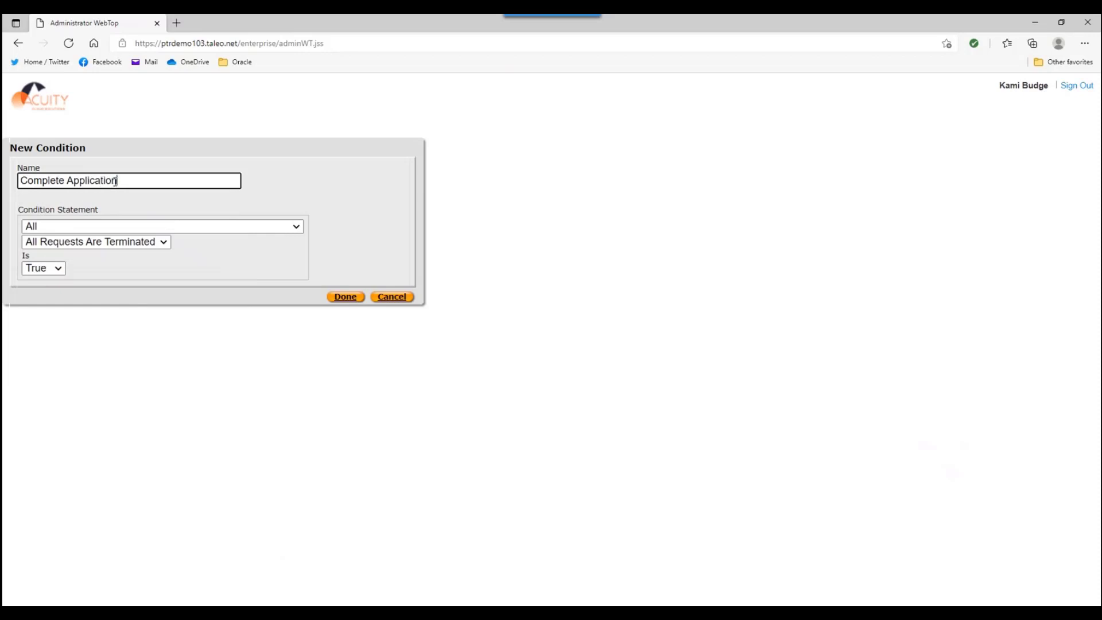
click(294, 227)
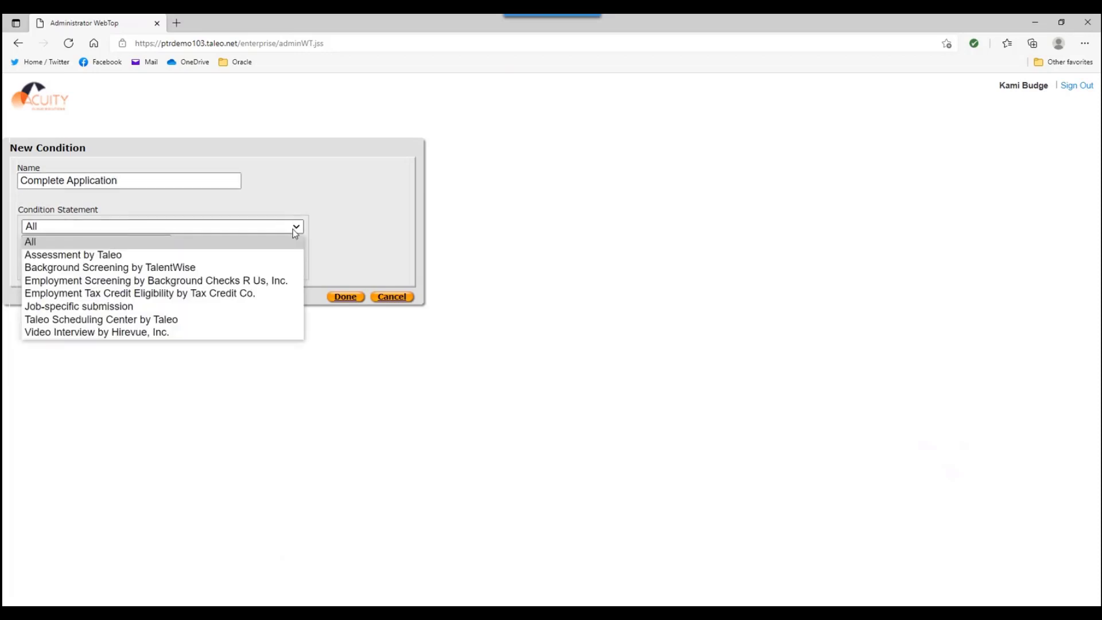
click(109, 307)
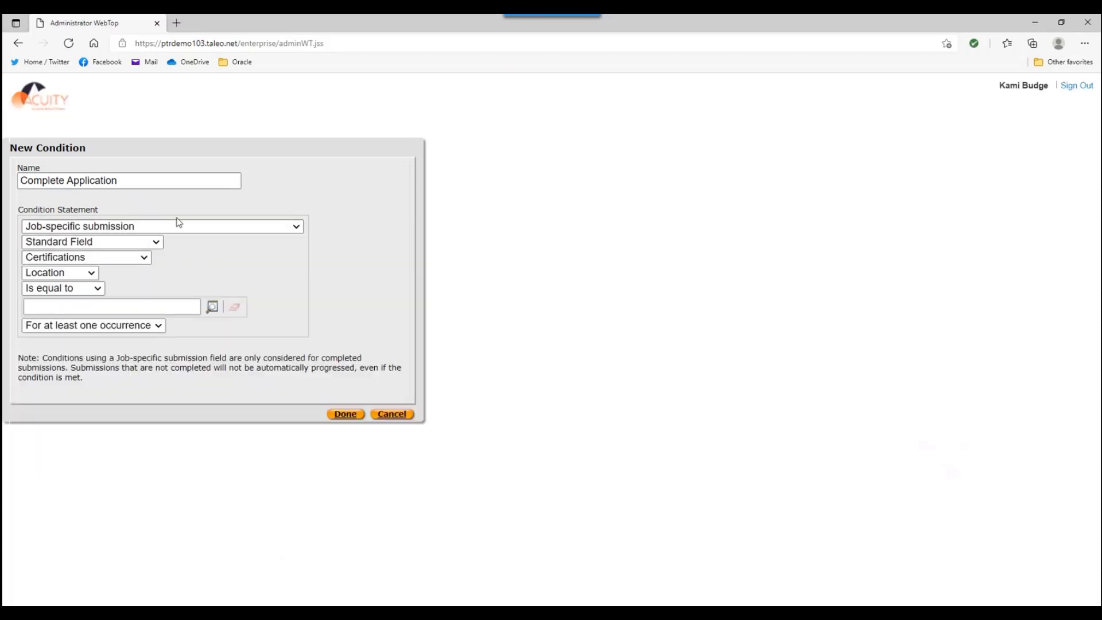
click(157, 244)
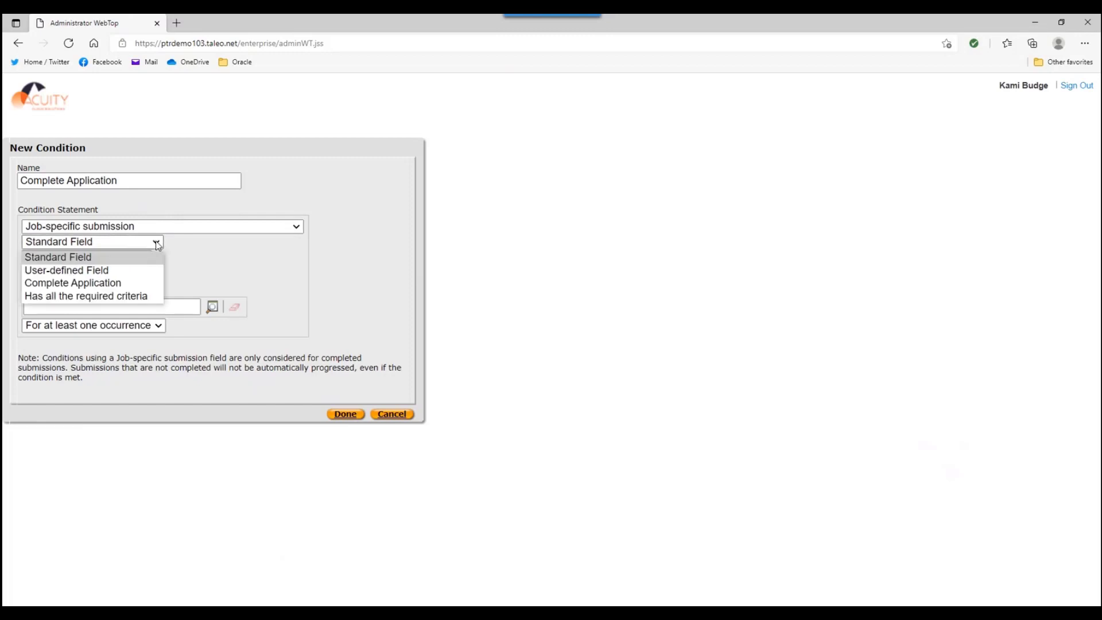
click(144, 284)
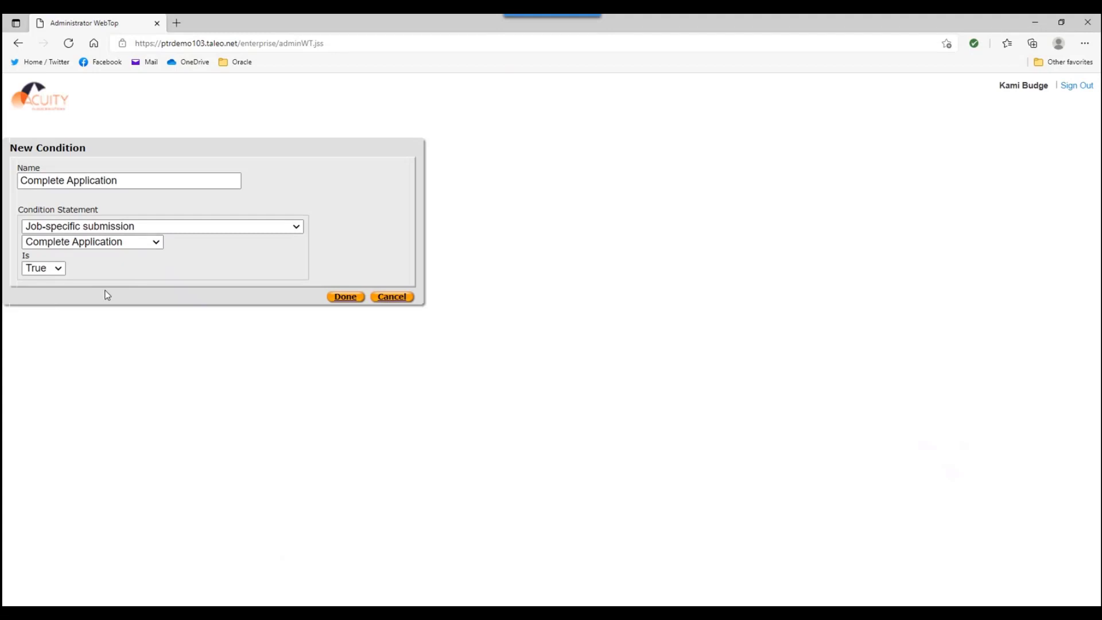
click(347, 297)
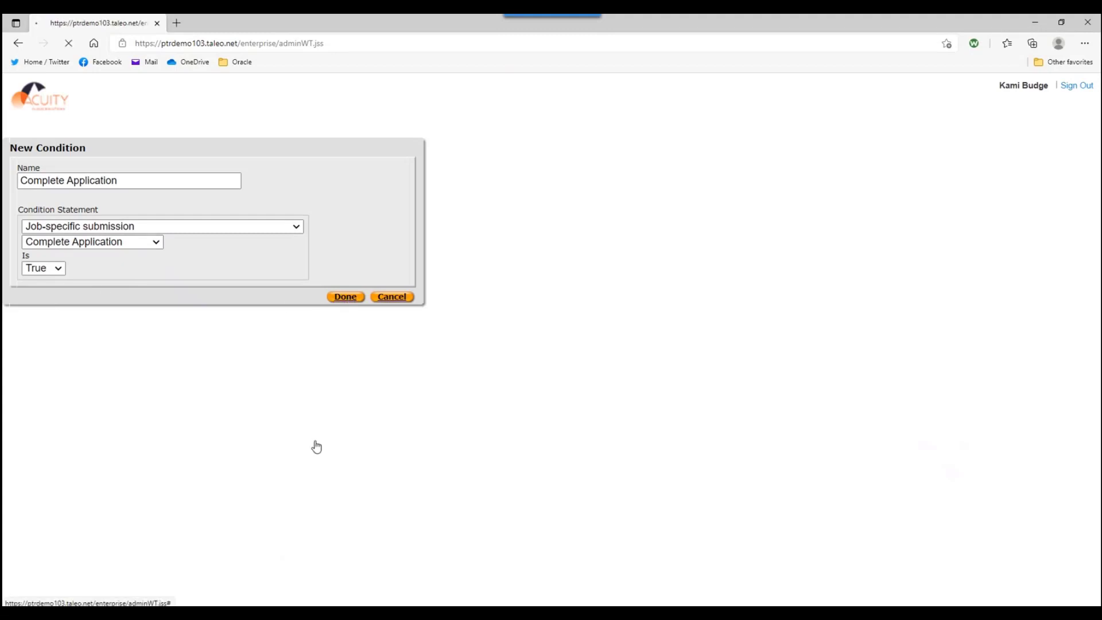
Step: Add a second condition named Basic Mins, using Job-specific submission with Has all the required criteria set to True
scroll(302, 475, down, 5)
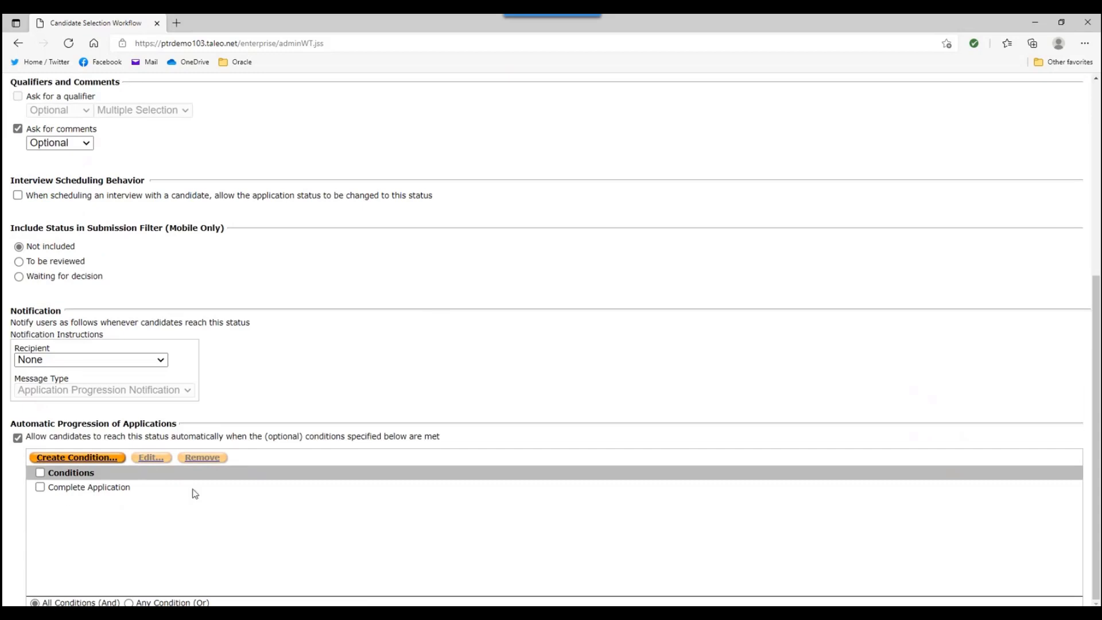
click(70, 458)
click(109, 181)
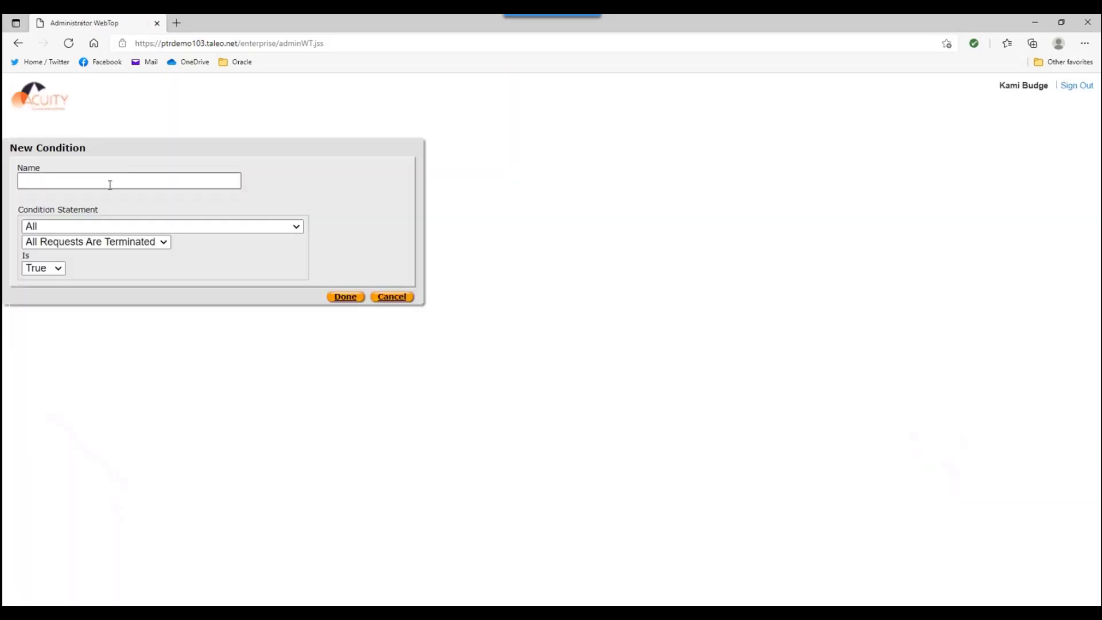
click(110, 185)
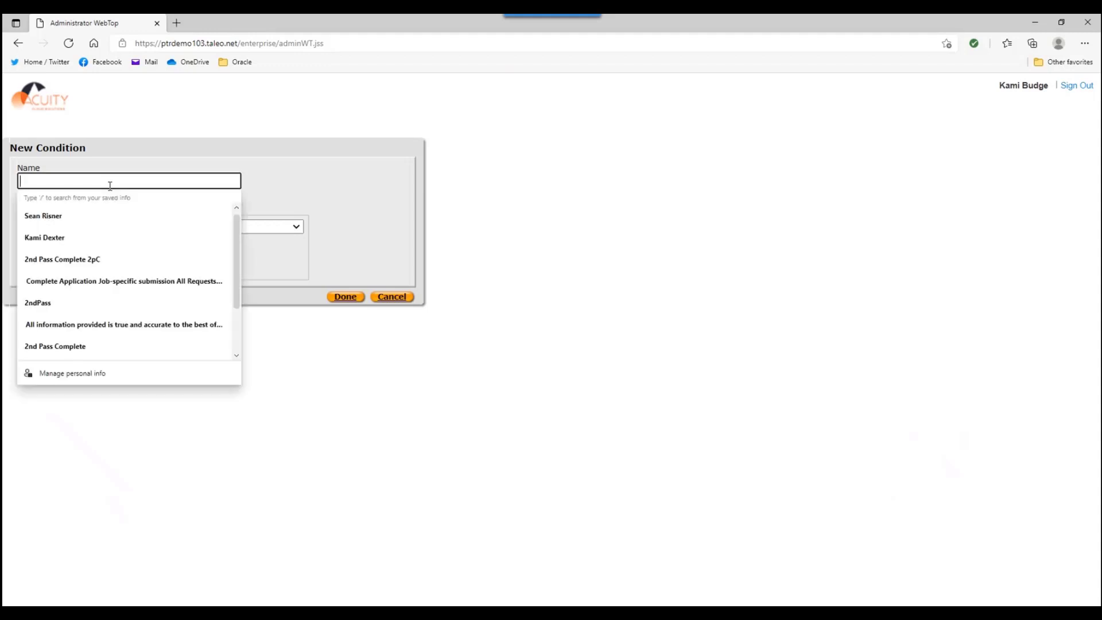
text(Basic)
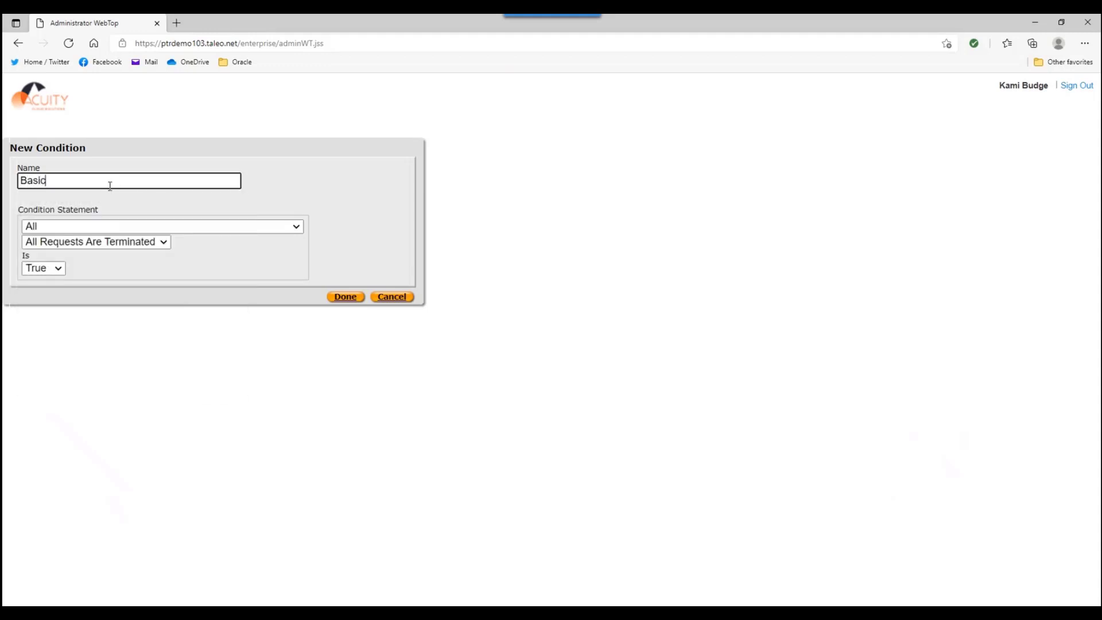
text( Mins)
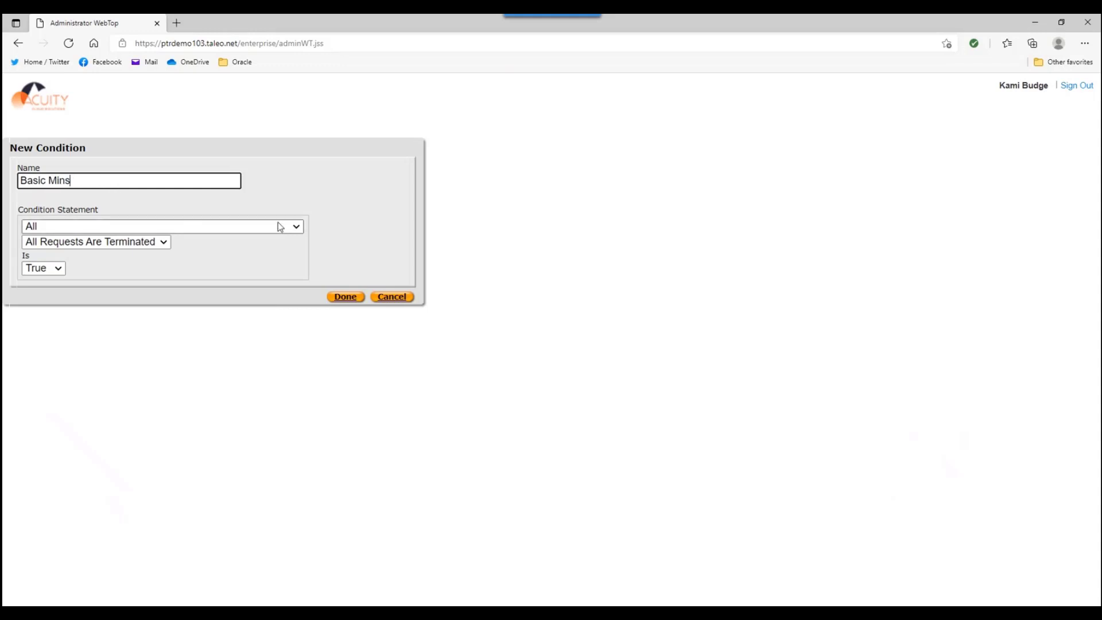
click(301, 225)
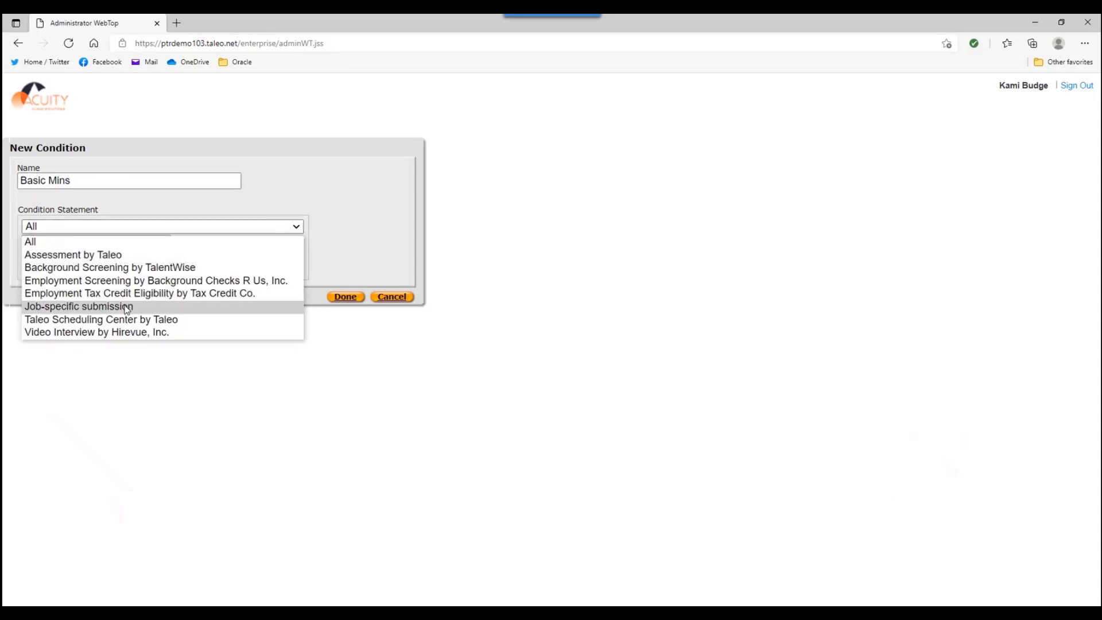
click(105, 307)
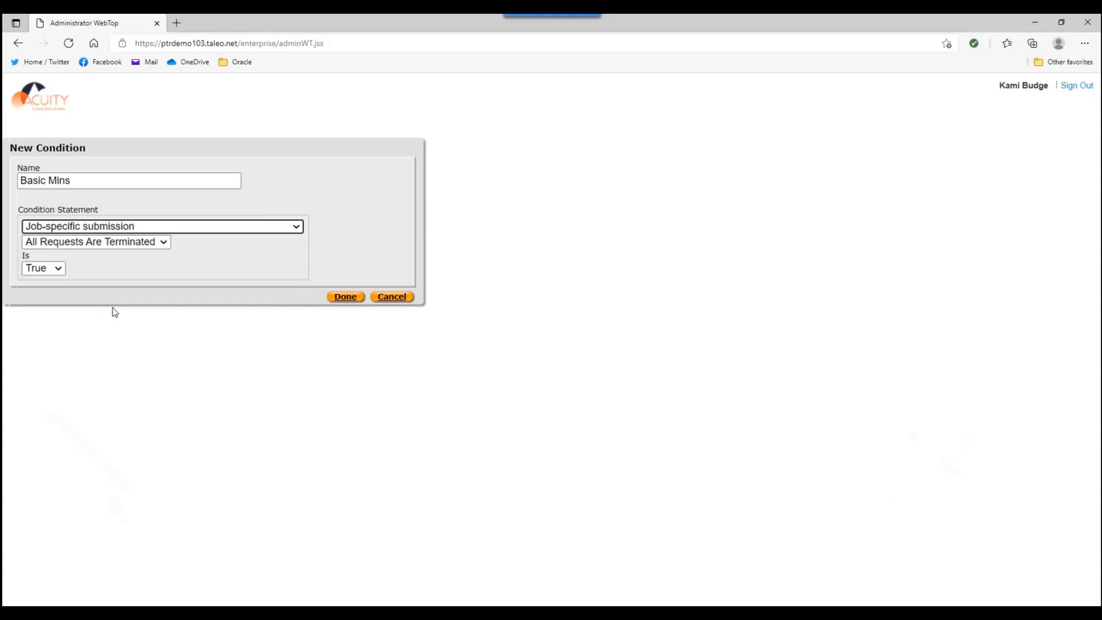
click(158, 243)
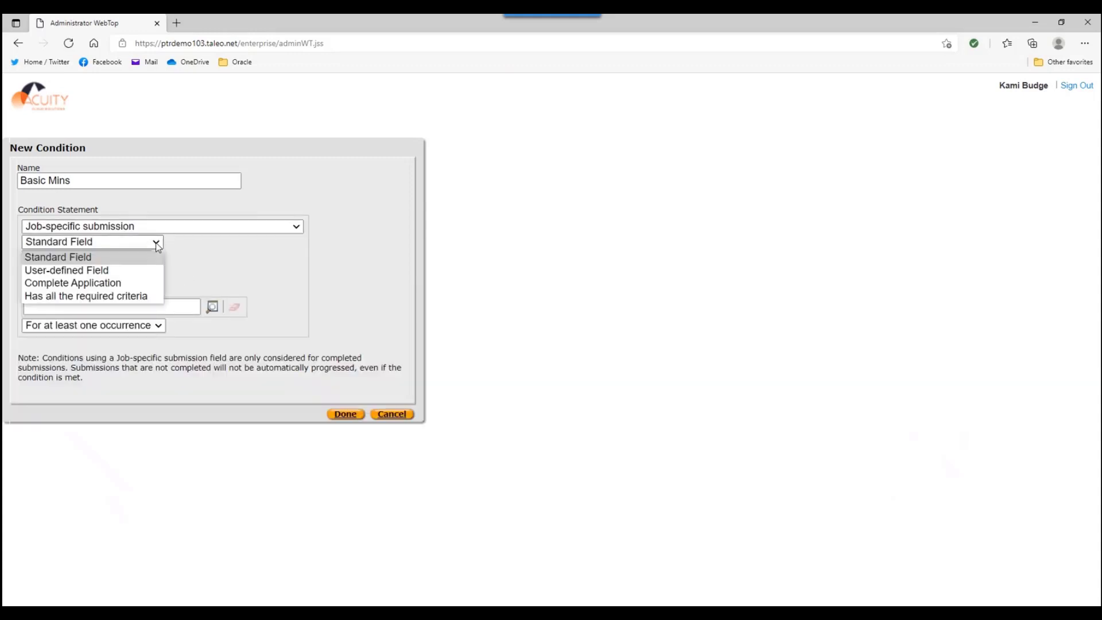
click(91, 295)
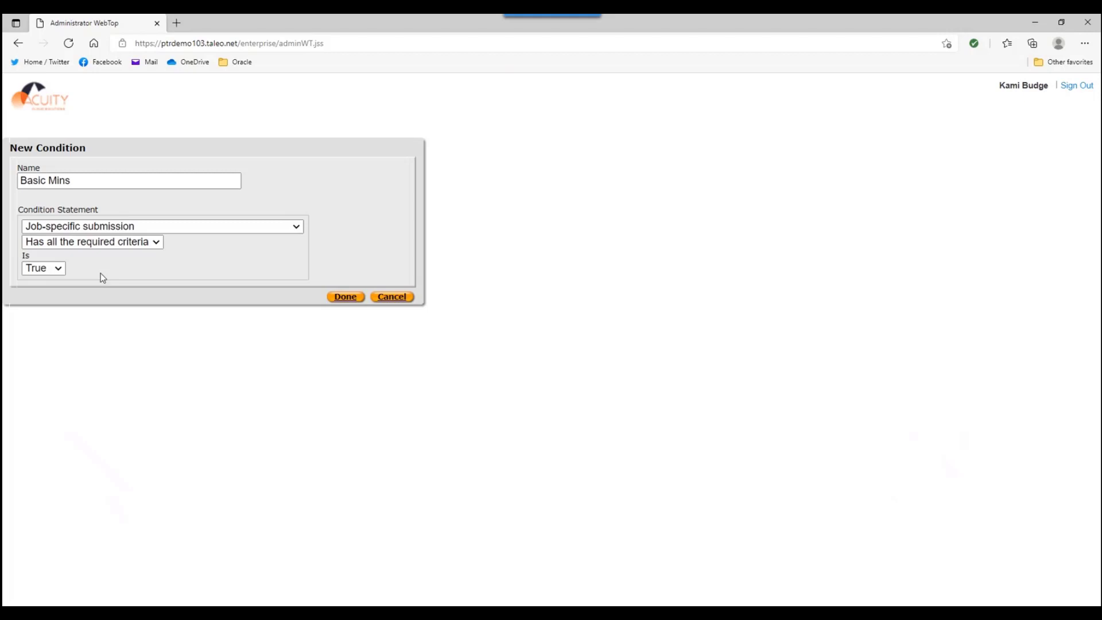
click(347, 296)
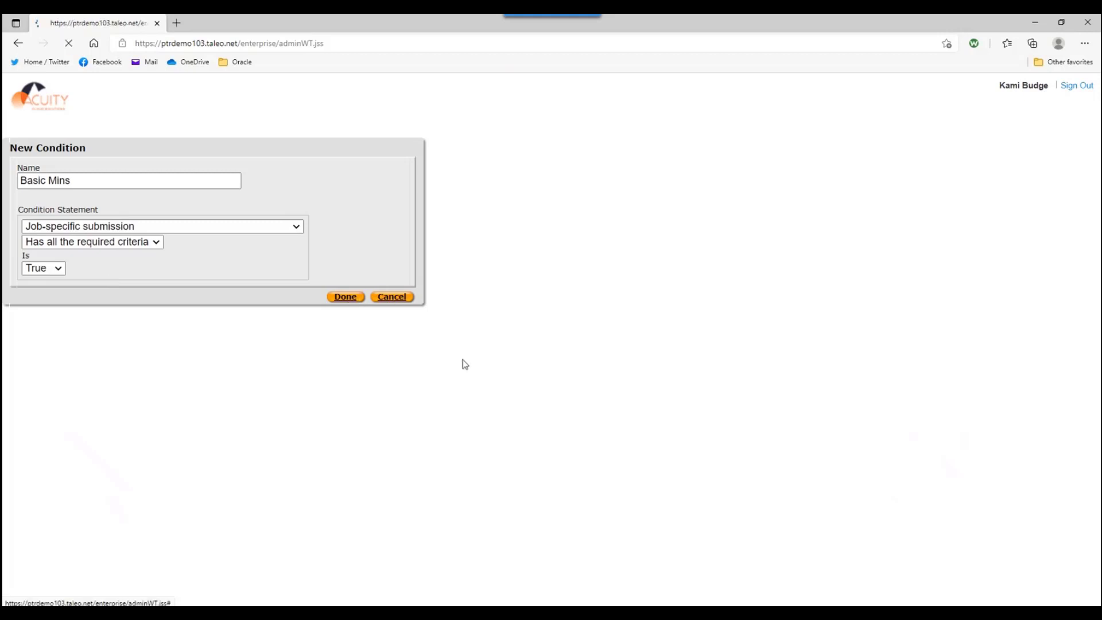
Step: Add a third condition named Assessment Passed, using Assessment by Taleo with Passed set to Yes
scroll(411, 337, down, 5)
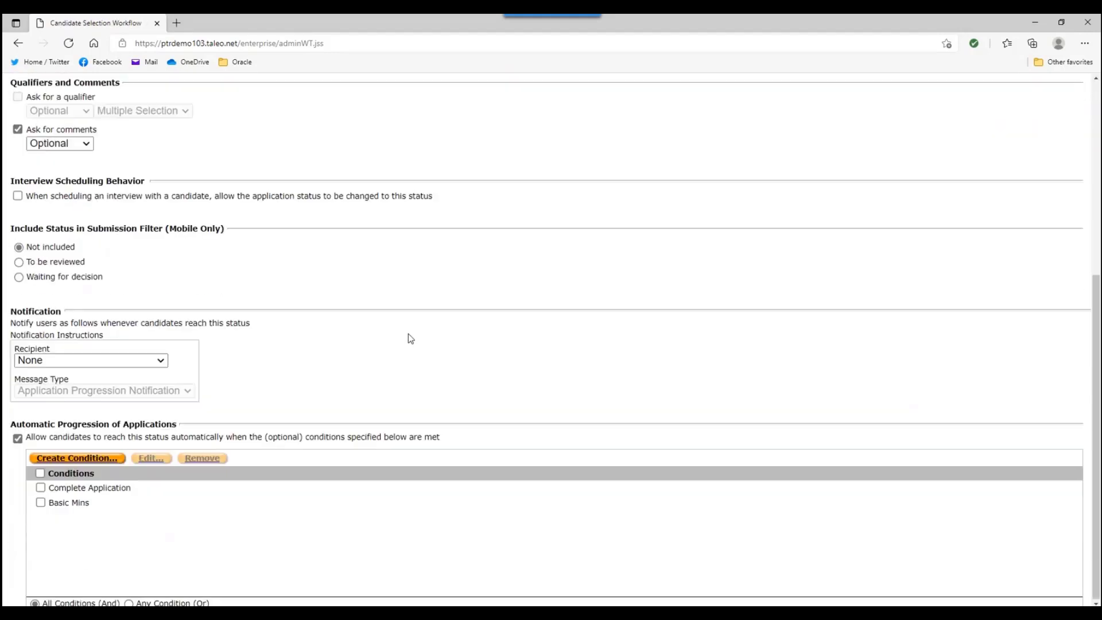
click(98, 465)
click(168, 186)
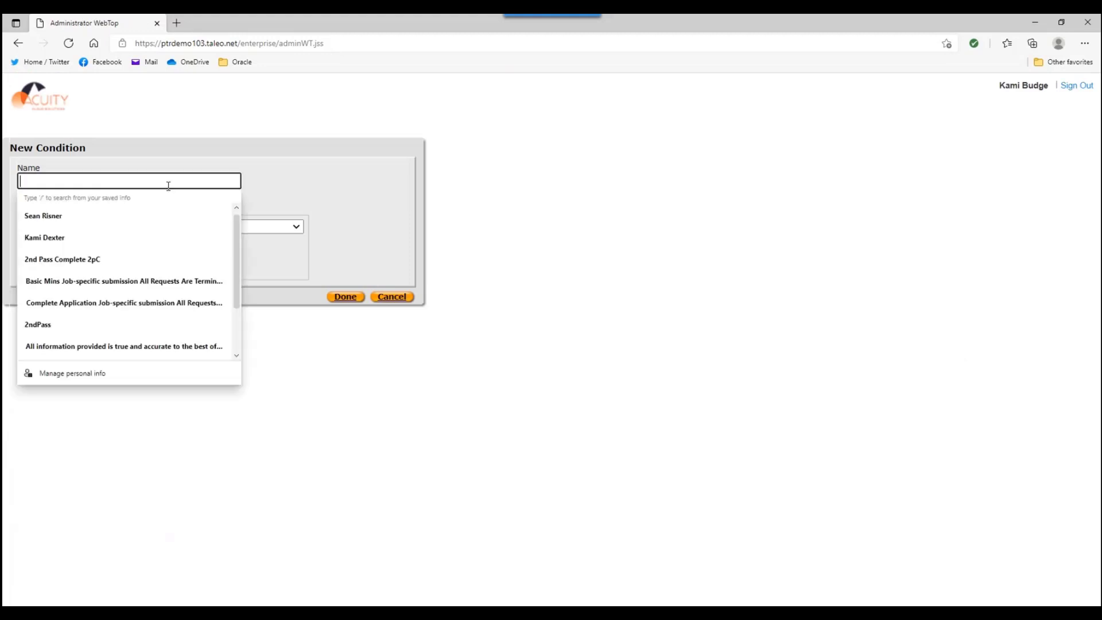
text(Assessme)
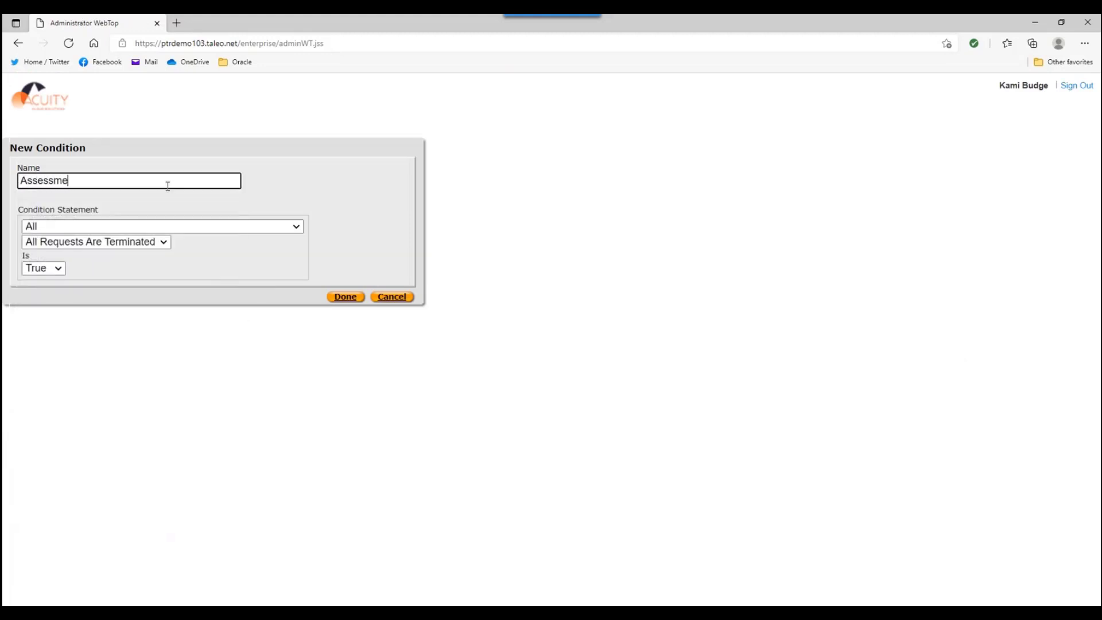
text(nt Passed)
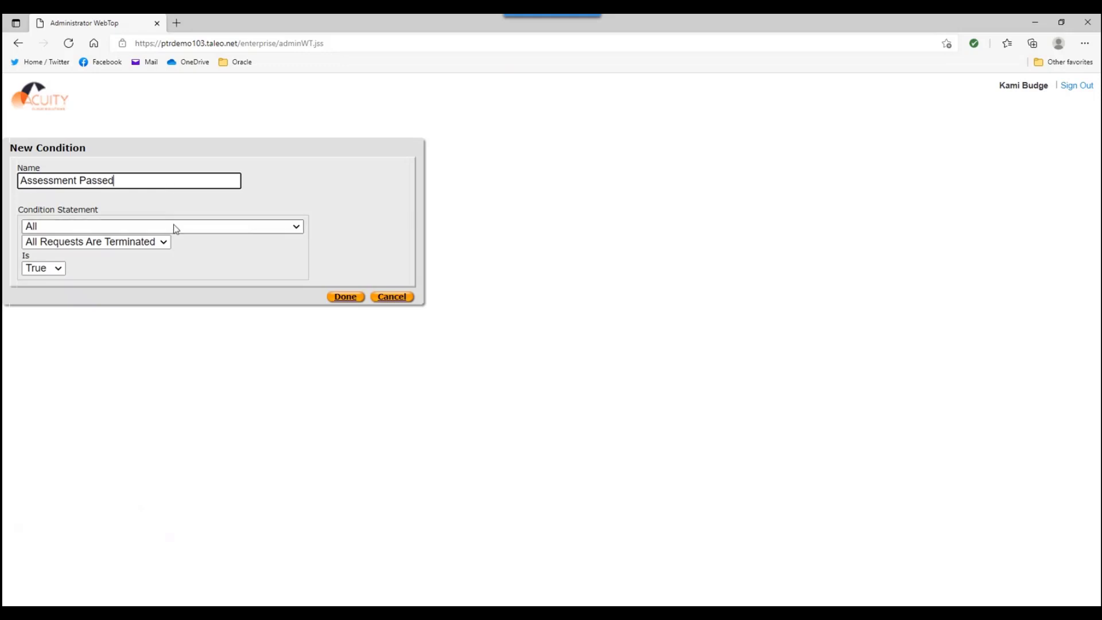
click(207, 227)
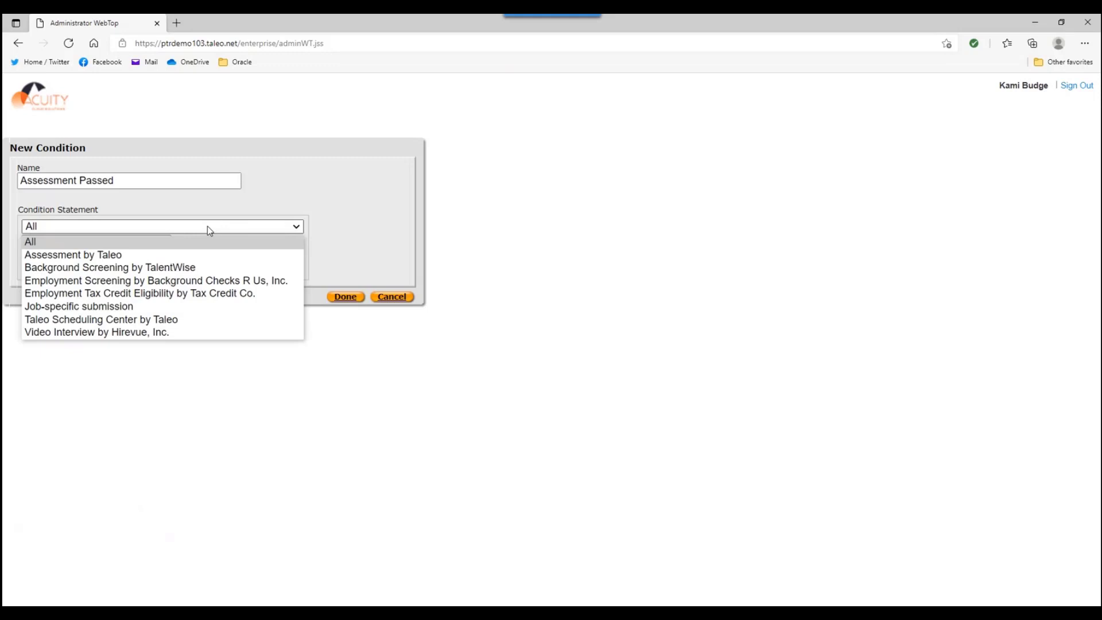
click(172, 258)
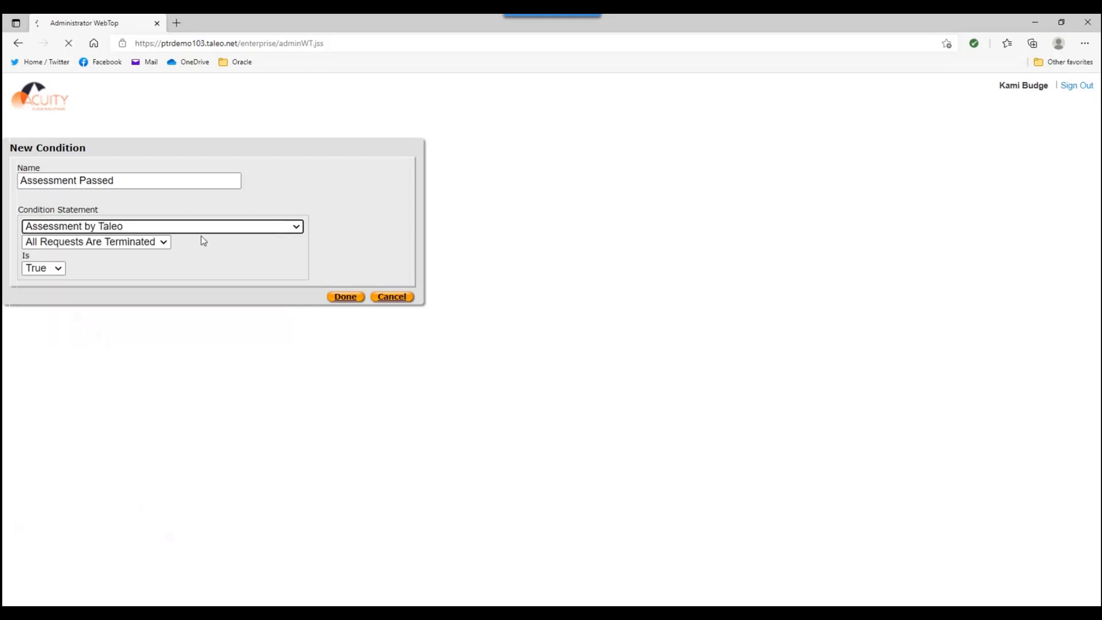
click(201, 236)
click(195, 248)
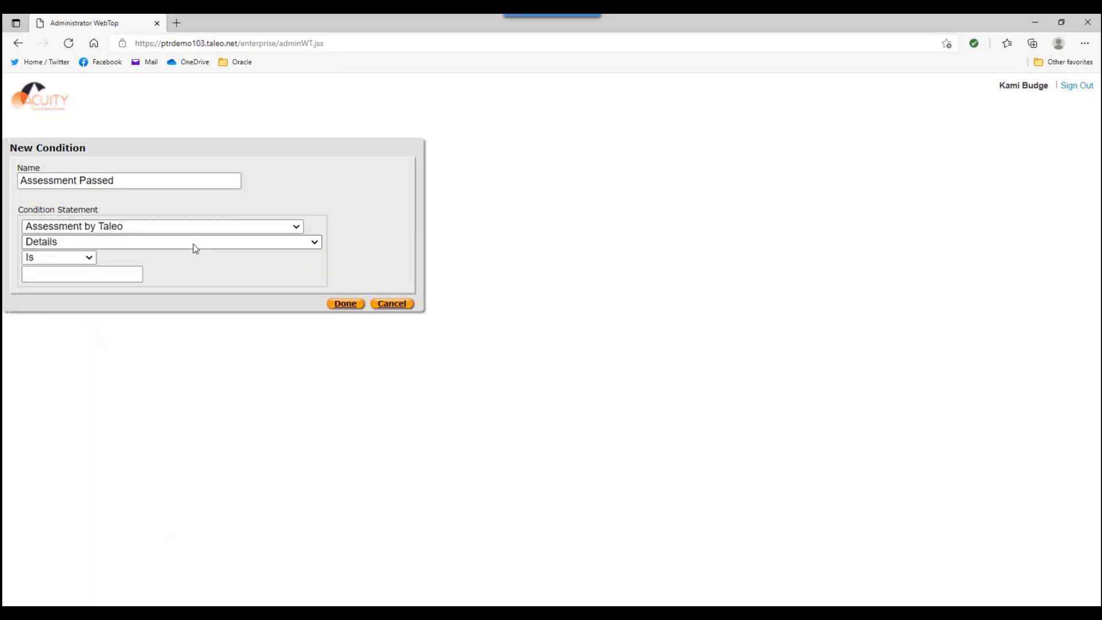
click(316, 241)
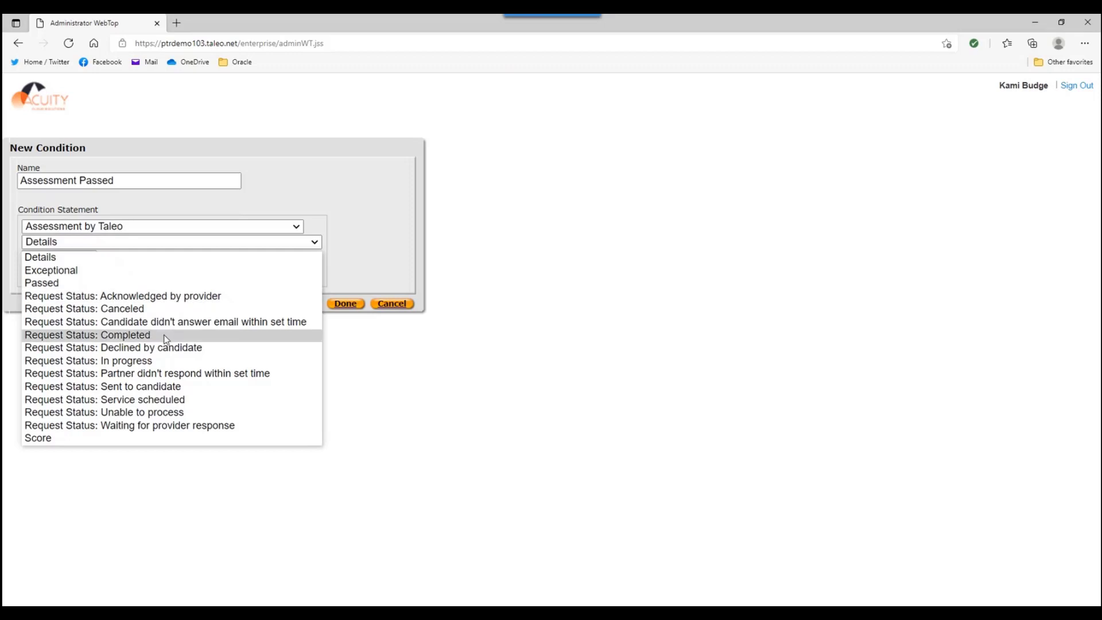
click(90, 283)
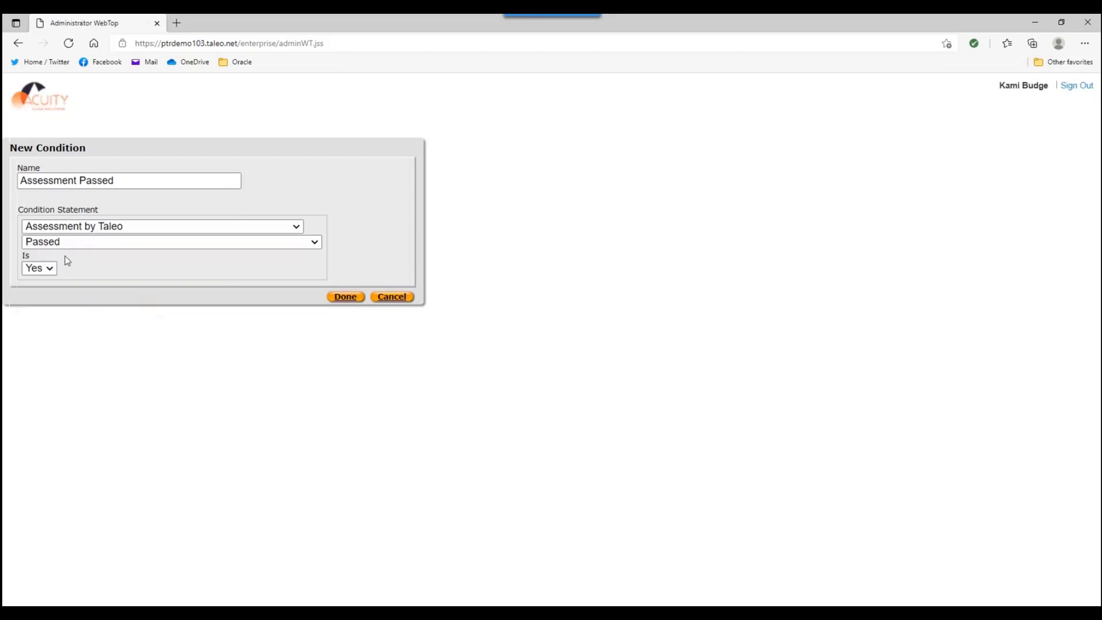
click(346, 296)
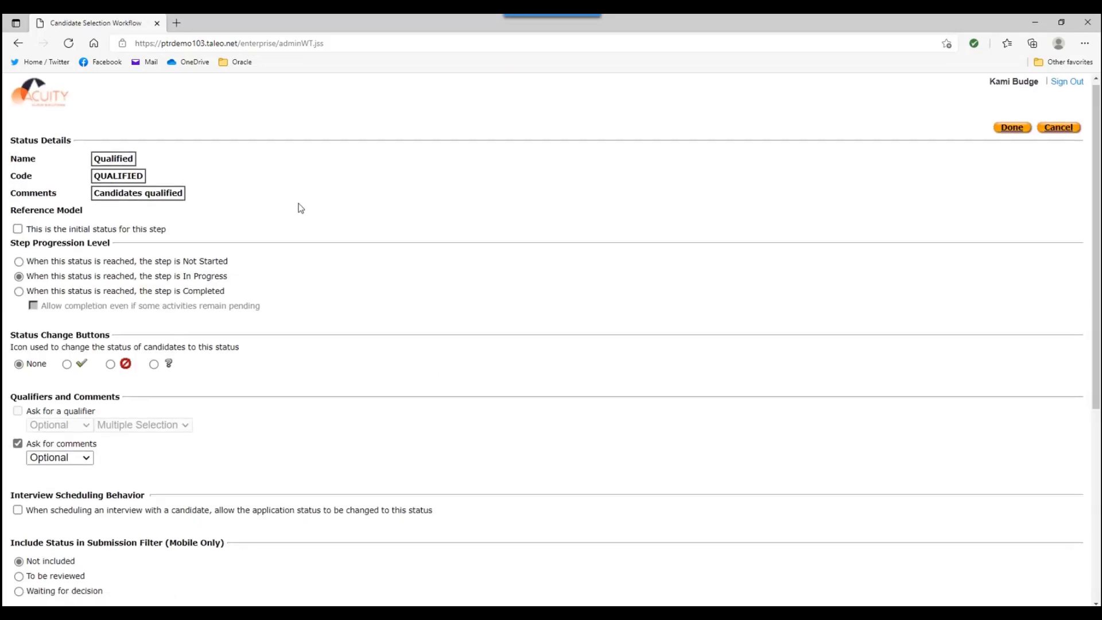
scroll(300, 208, down, 5)
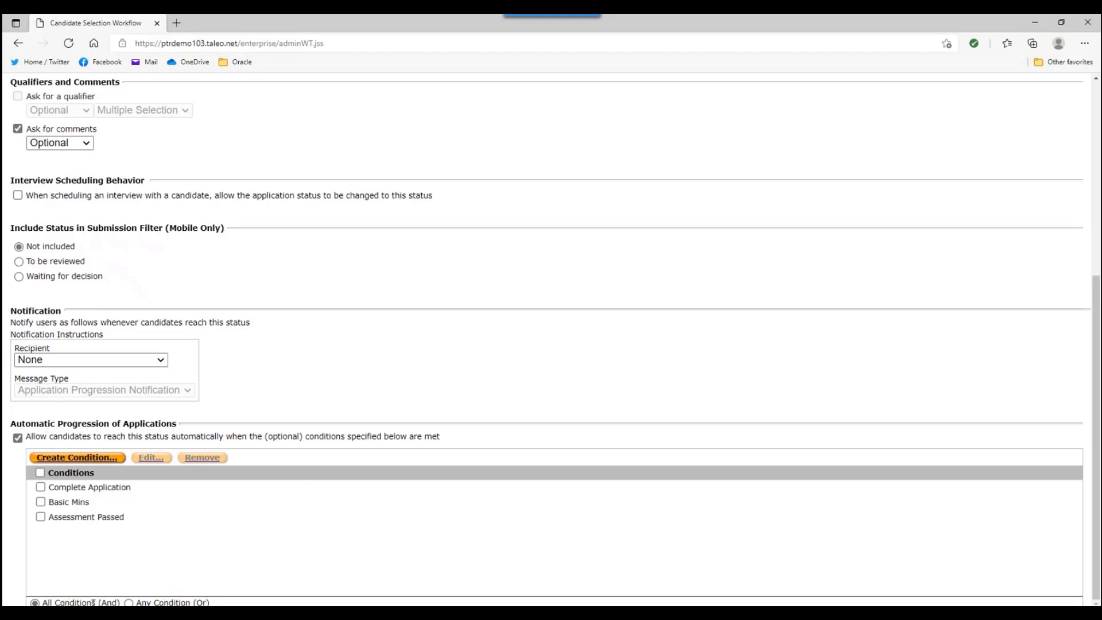
click(128, 602)
click(34, 603)
click(17, 438)
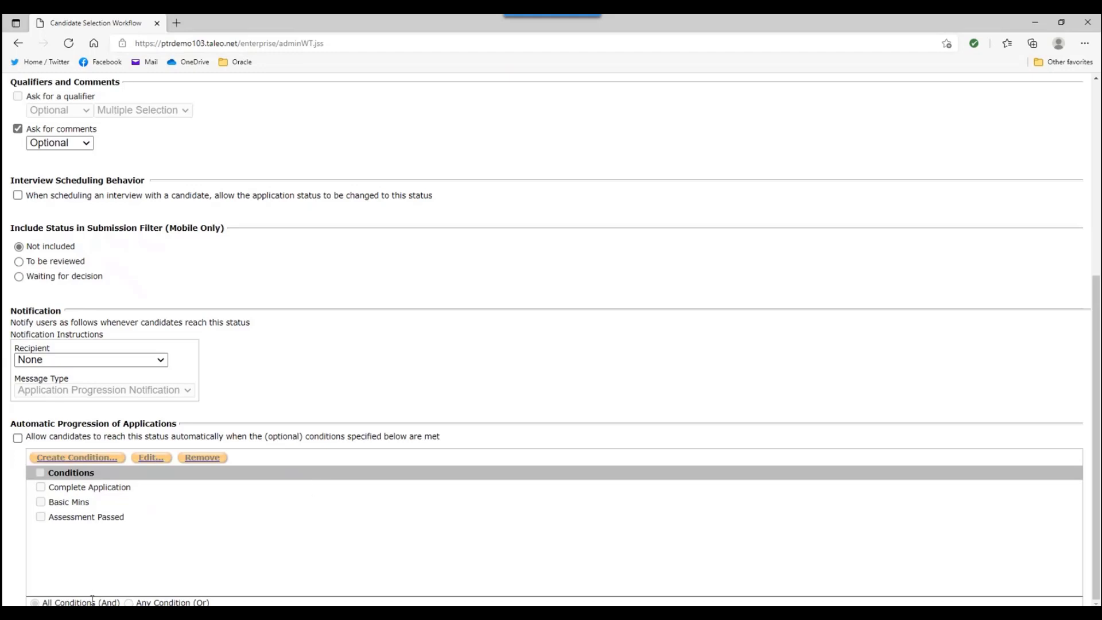
click(17, 438)
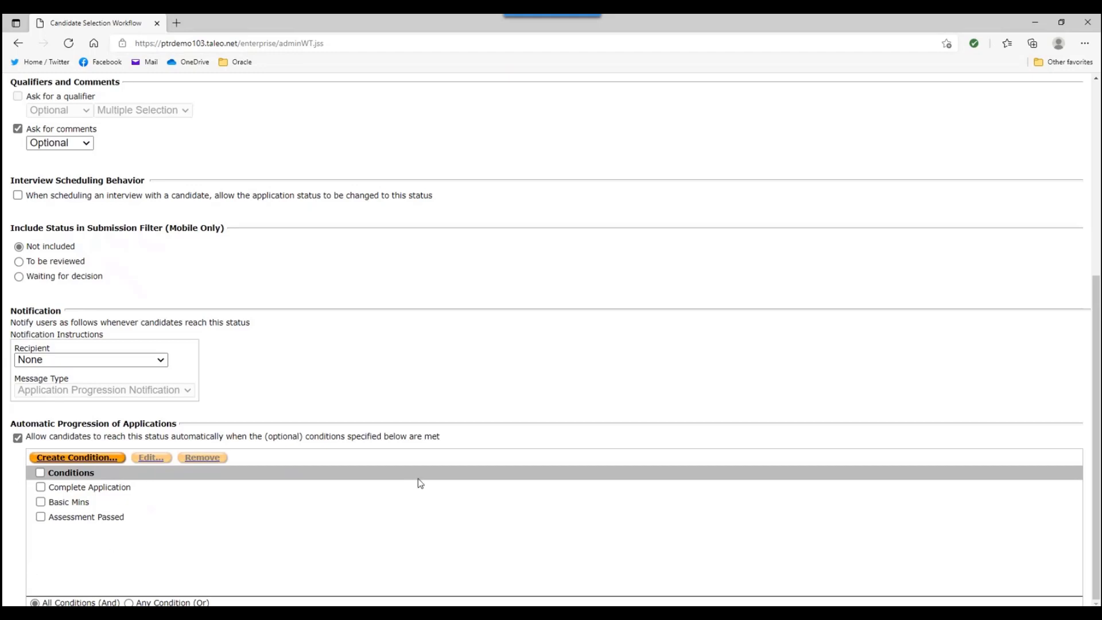
Step: Save the Qualified status settings and the NEW step, and return to the list of steps
scroll(324, 487, up, 5)
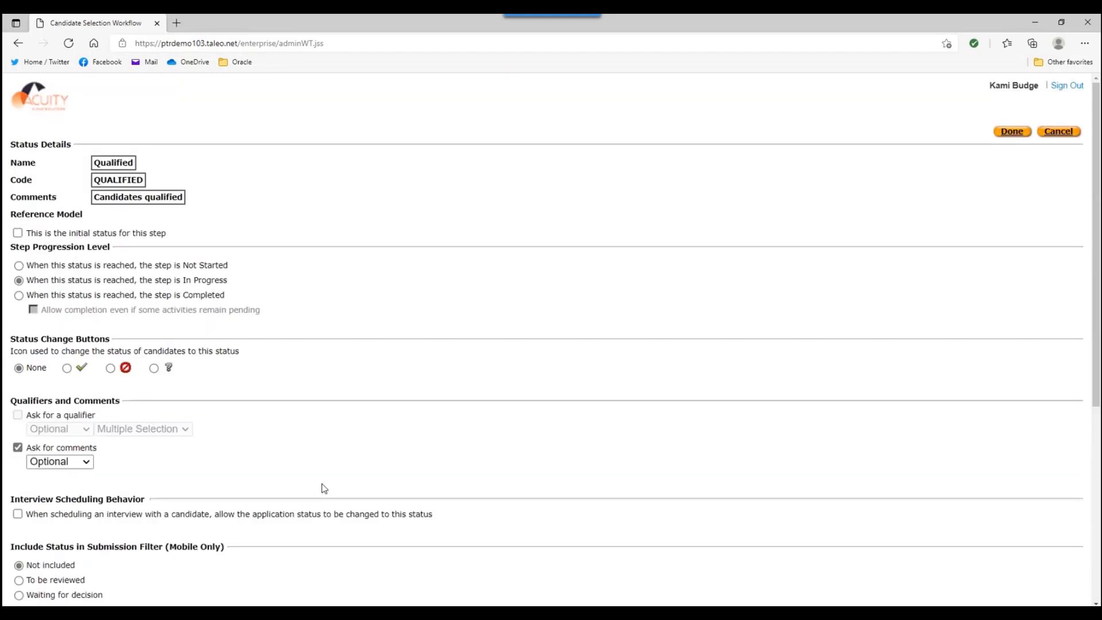
click(1019, 139)
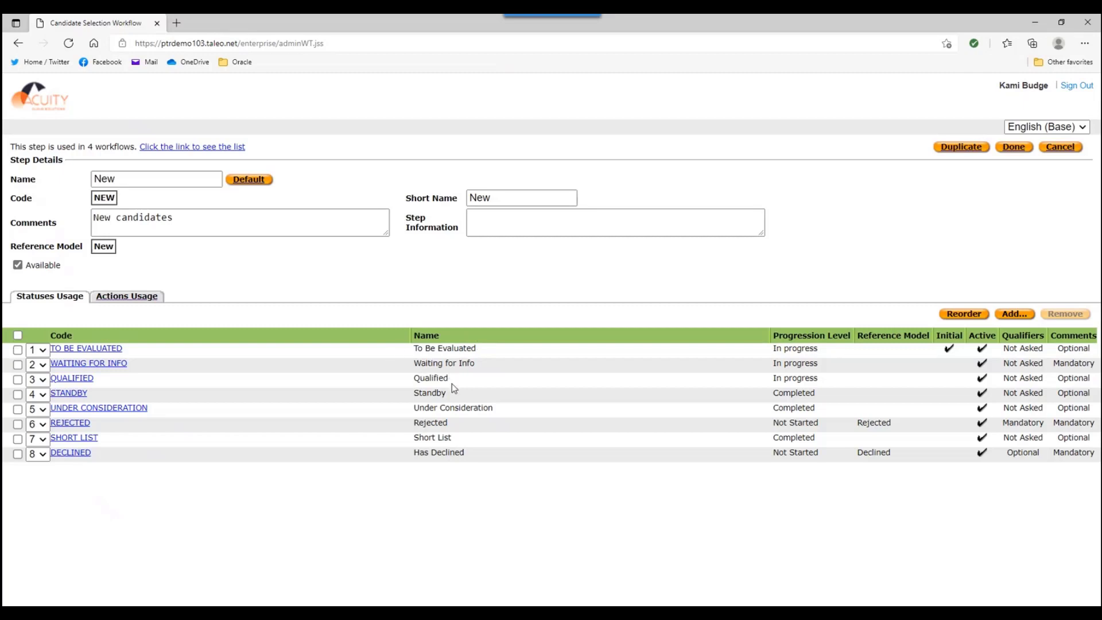
click(1013, 148)
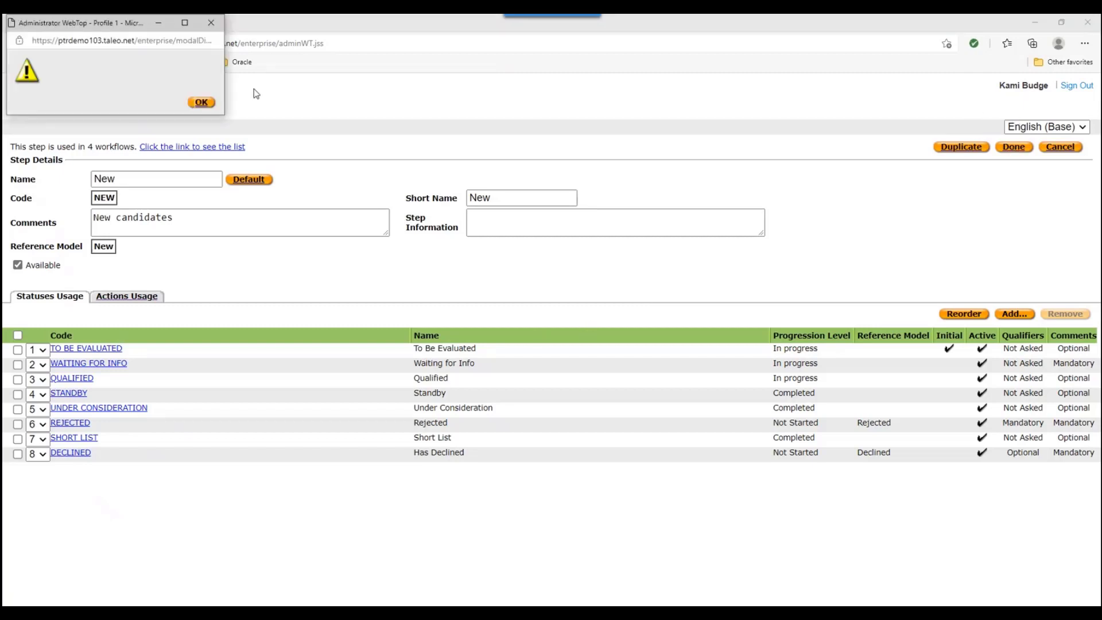
click(201, 104)
click(1015, 148)
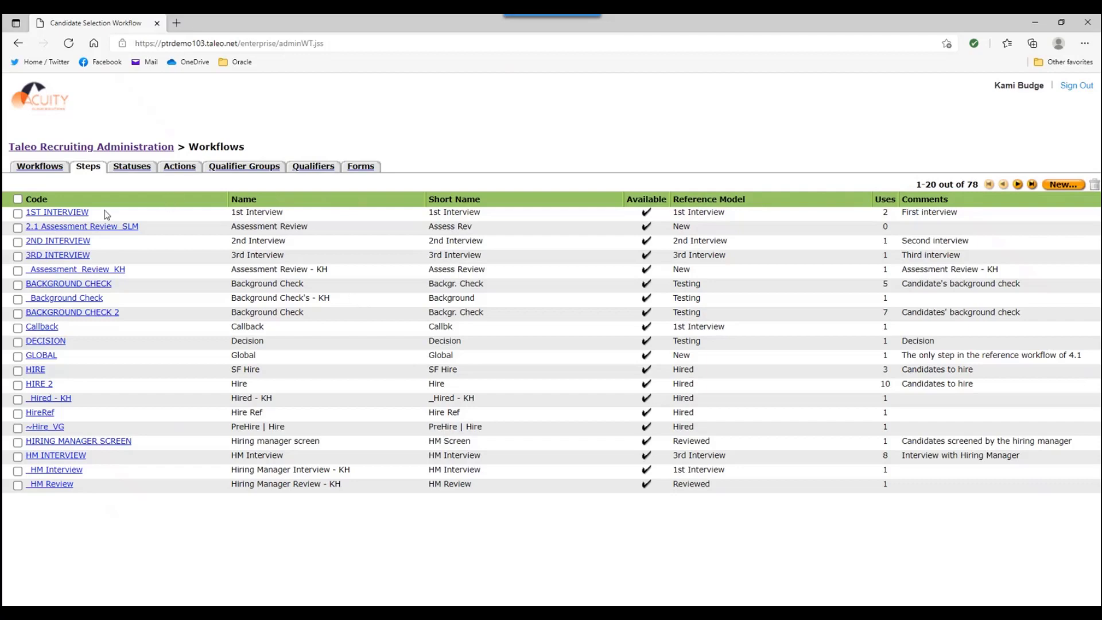
Step: Open the 2pC status of the 1ST INTERVIEW step and allow candidates to reach it automatically when the specified conditions are met
click(73, 213)
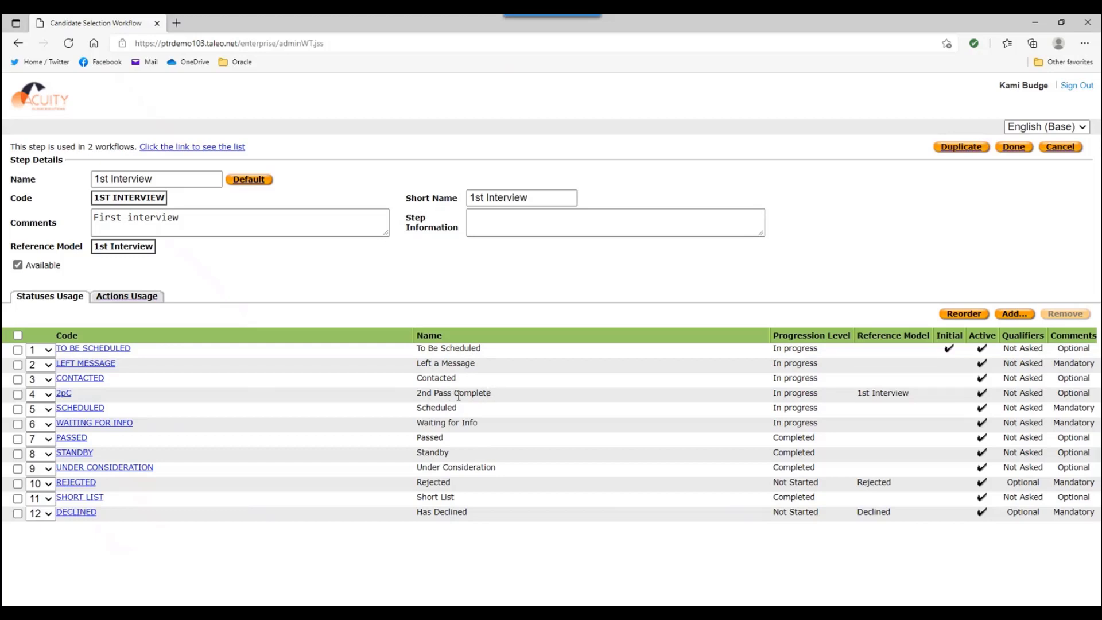
click(64, 393)
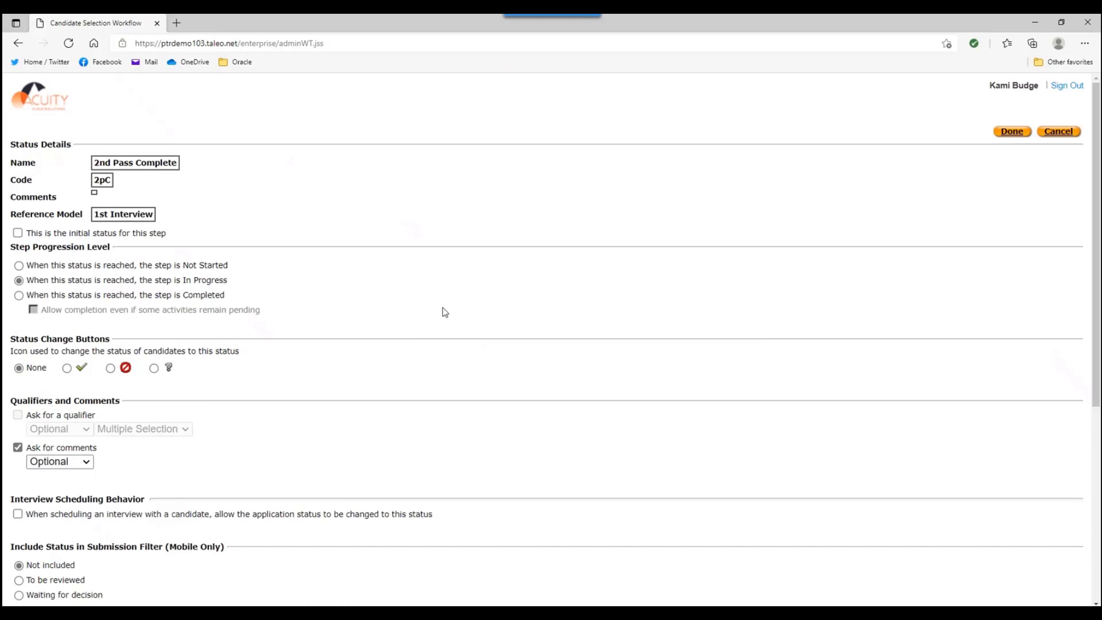
scroll(443, 313, down, 5)
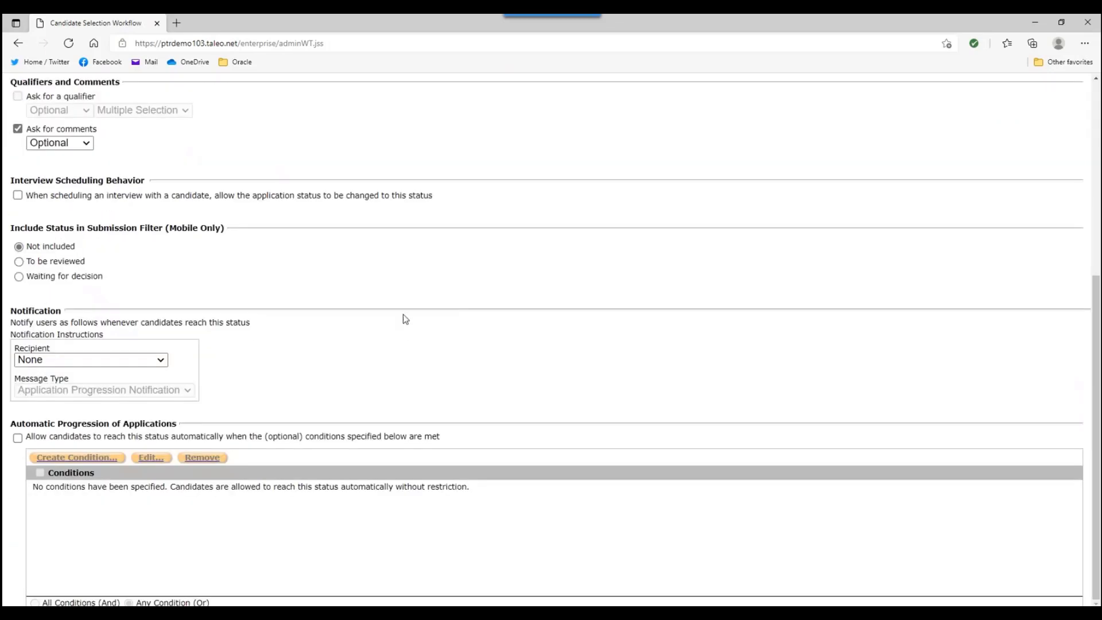
click(17, 438)
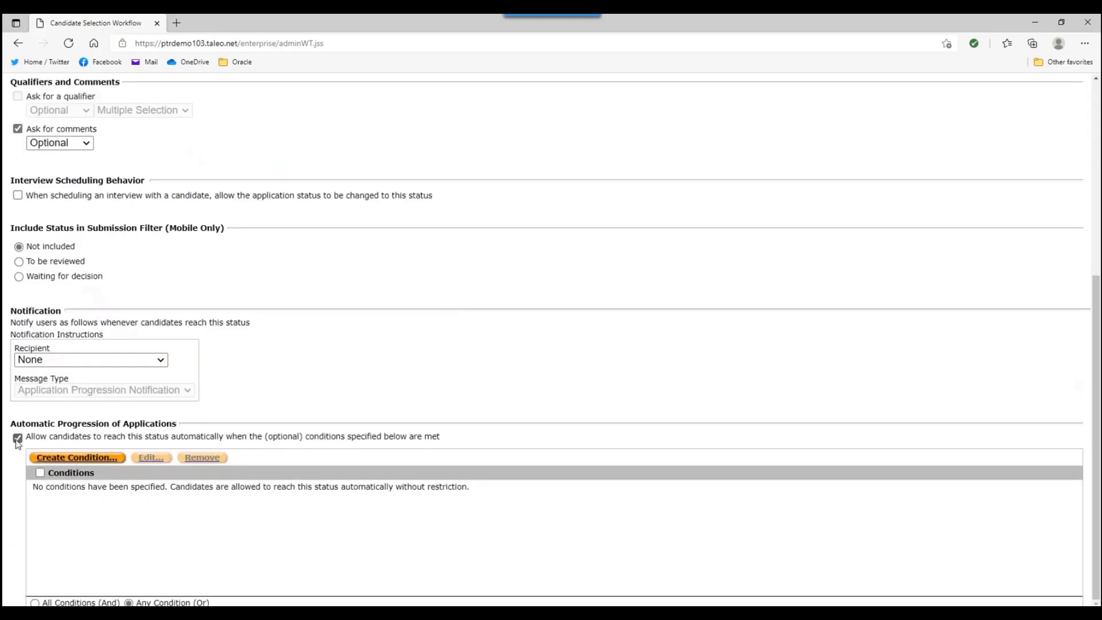
Step: Start a new condition named 2nd Pass Complete and base it on Job-specific submission
click(68, 458)
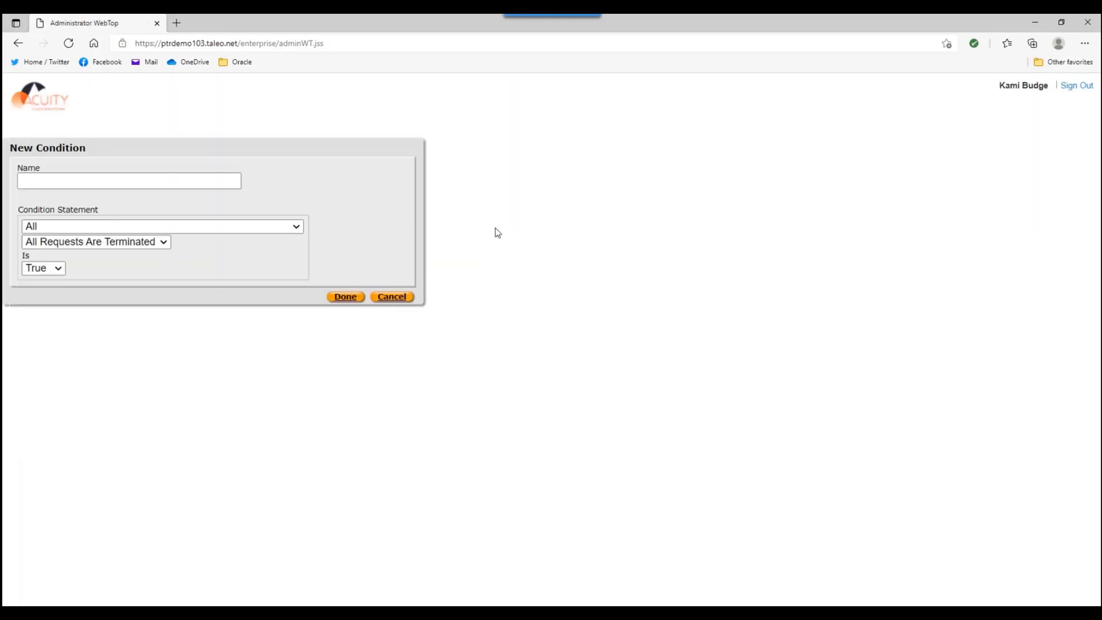
click(107, 180)
text(2)
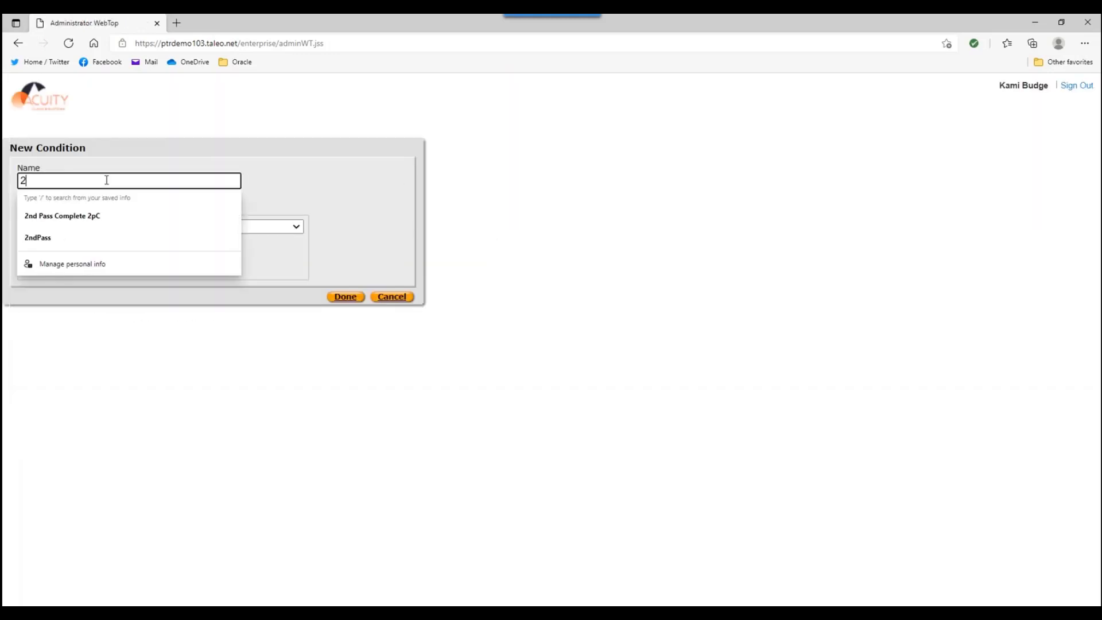
text(nd Pass)
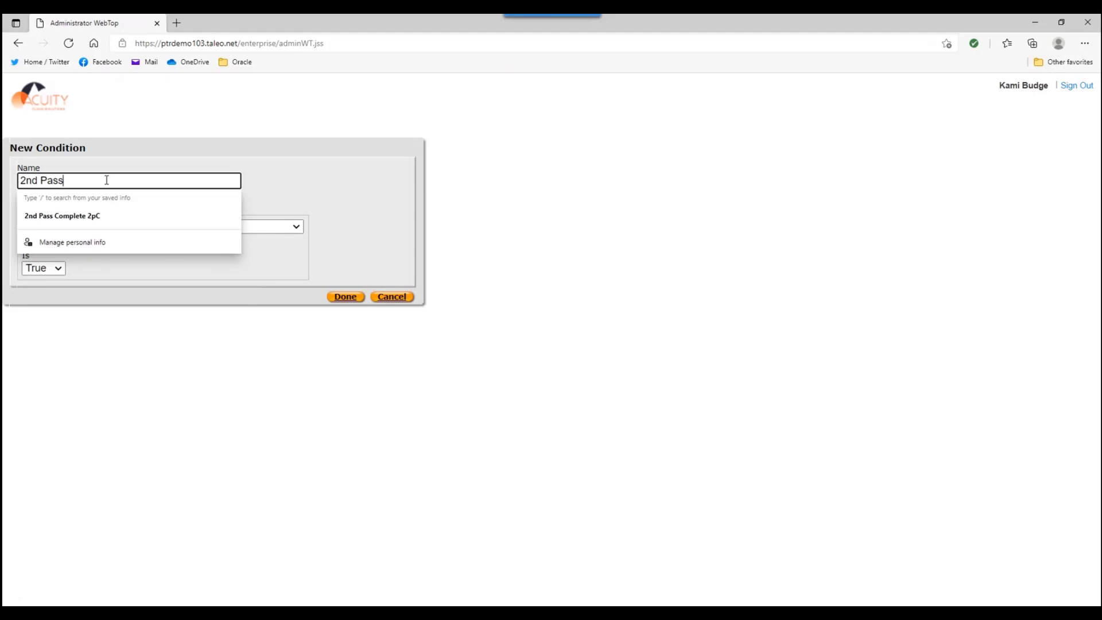
text( Complete)
click(362, 179)
click(296, 226)
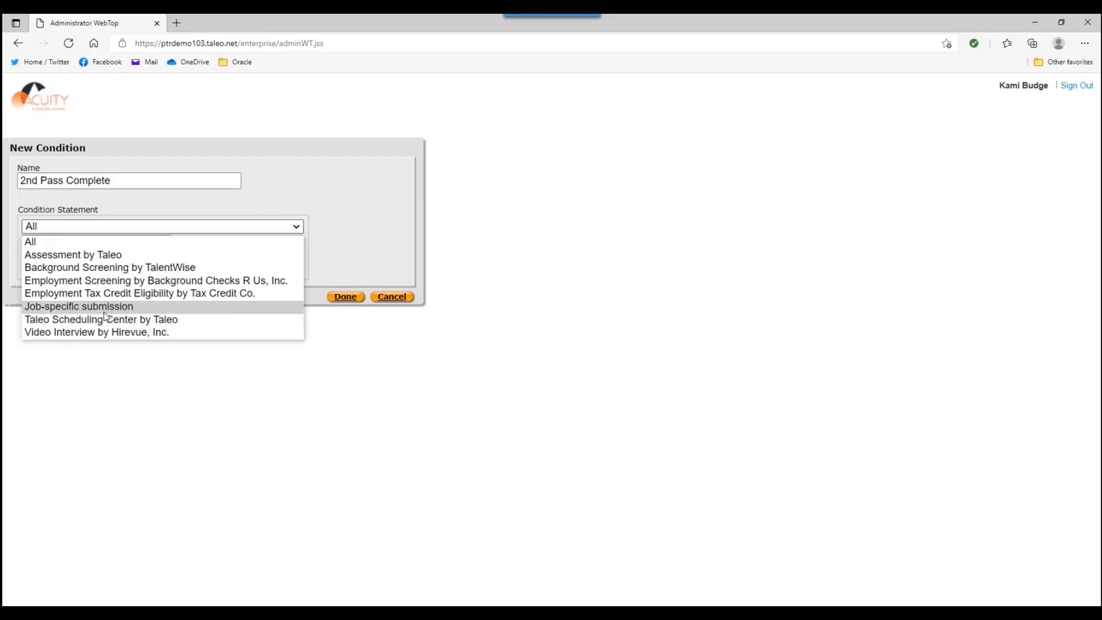
click(126, 311)
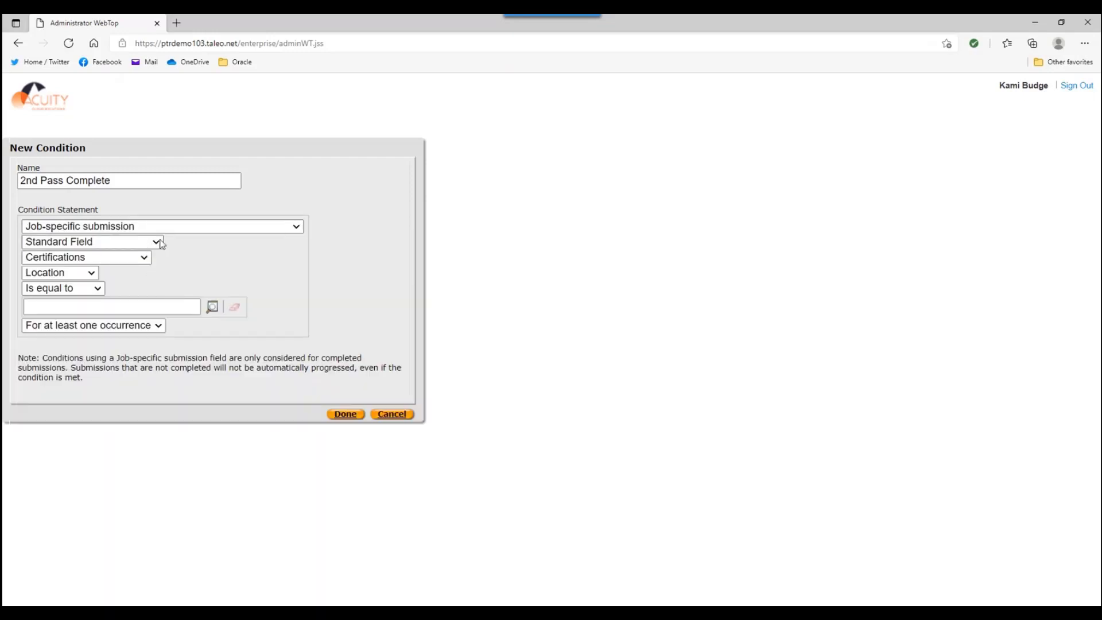
Step: Try basing the condition on the standard field eSignature Complete from the Submission category, set to True
click(155, 242)
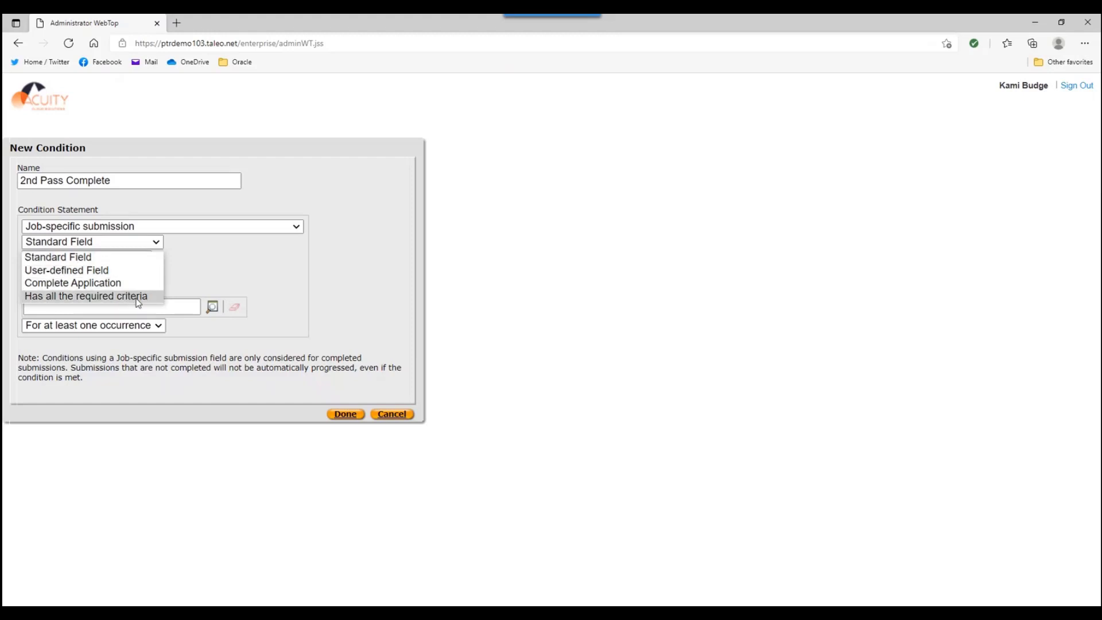
click(146, 259)
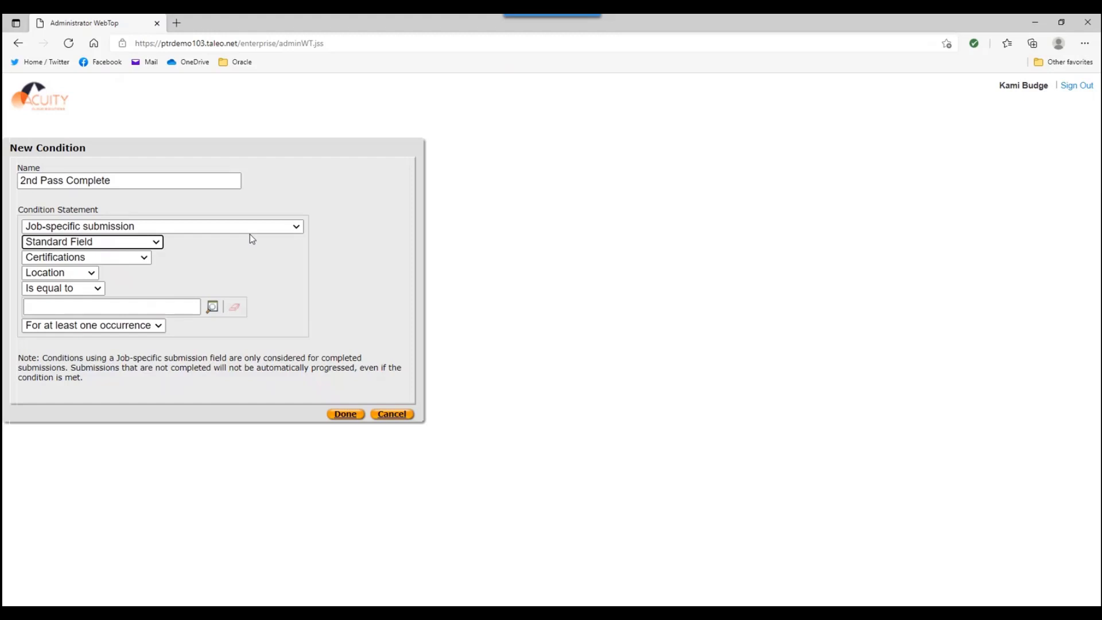
click(145, 259)
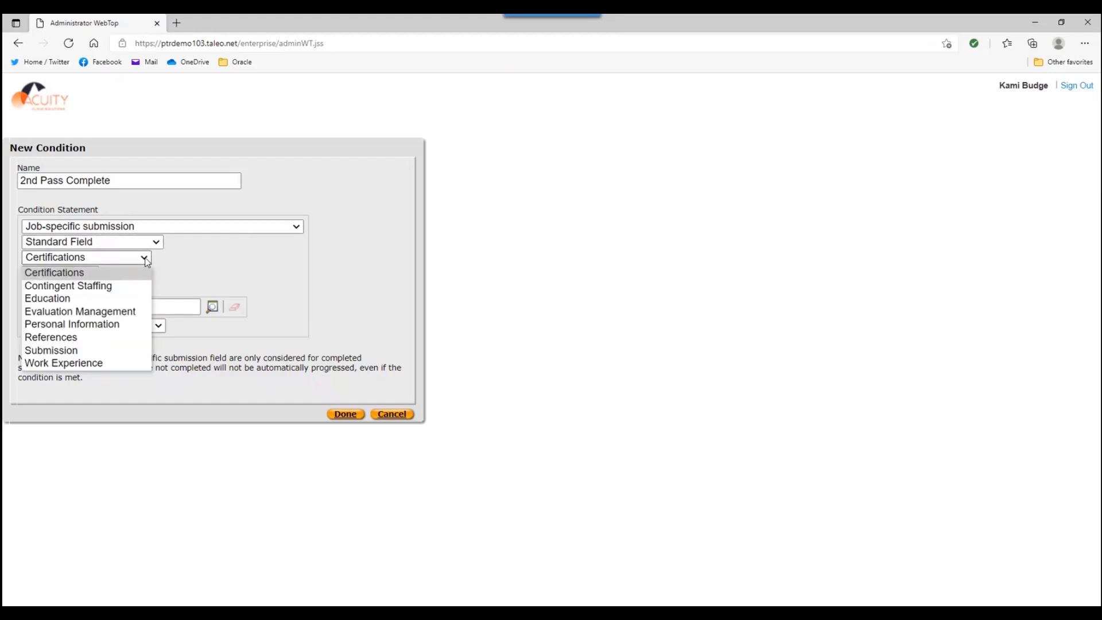
click(115, 350)
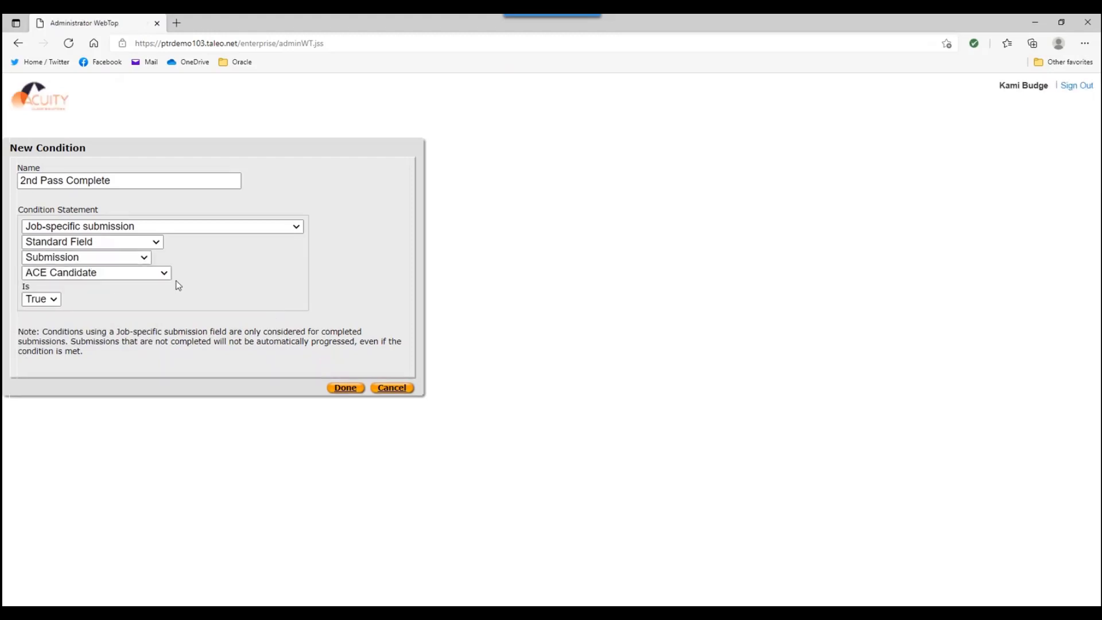
click(164, 273)
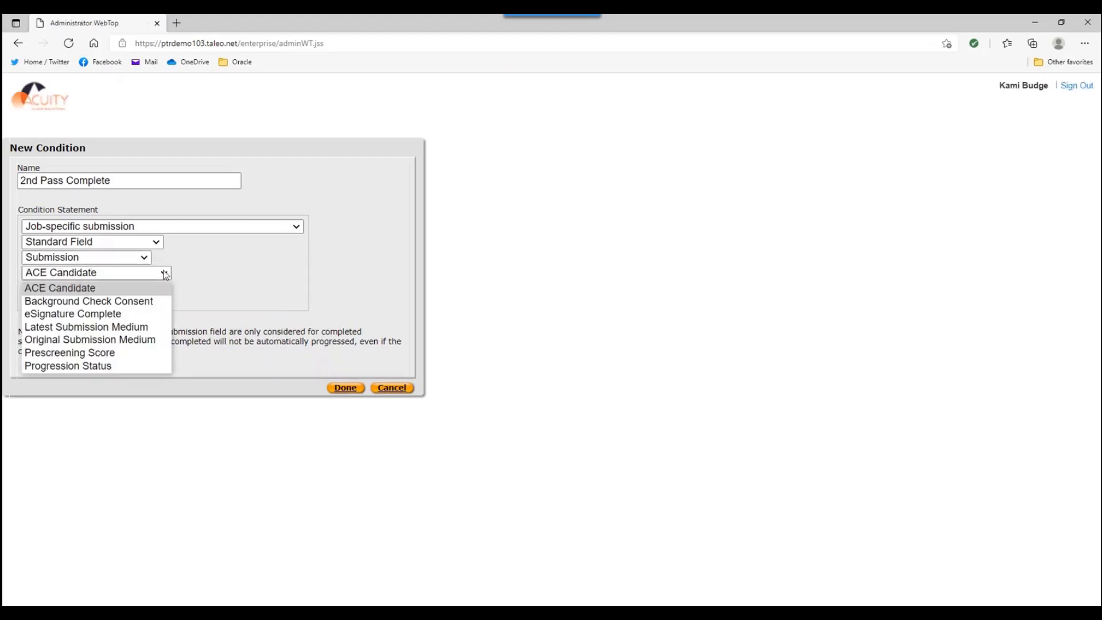
click(141, 317)
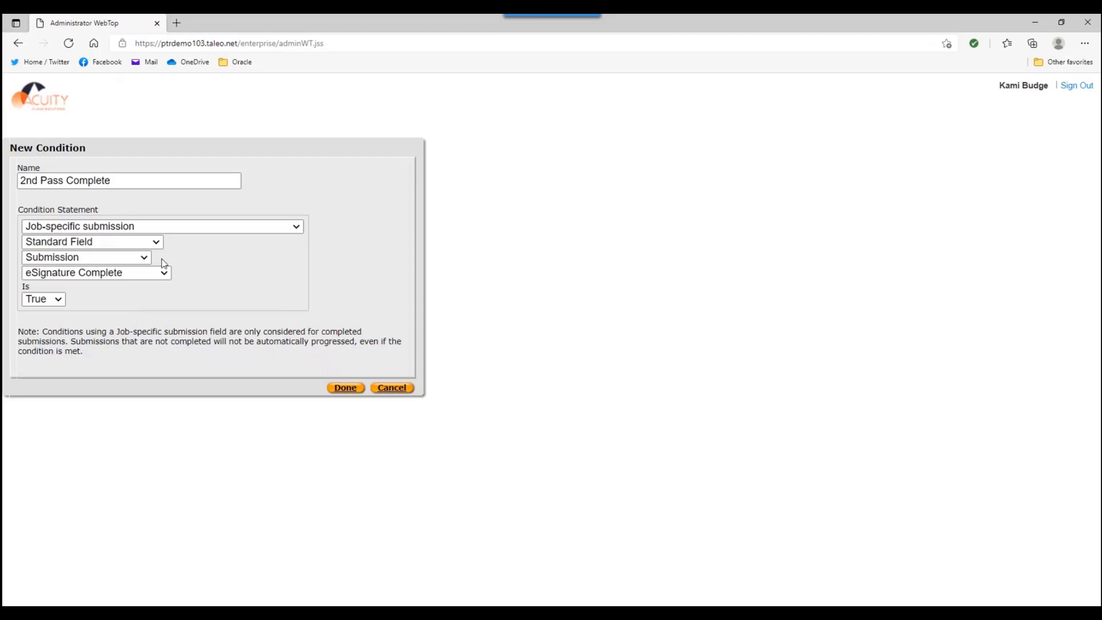
Step: Try basing the condition on the user-defined field OB LUDs from the Submission Information category
click(156, 242)
click(138, 269)
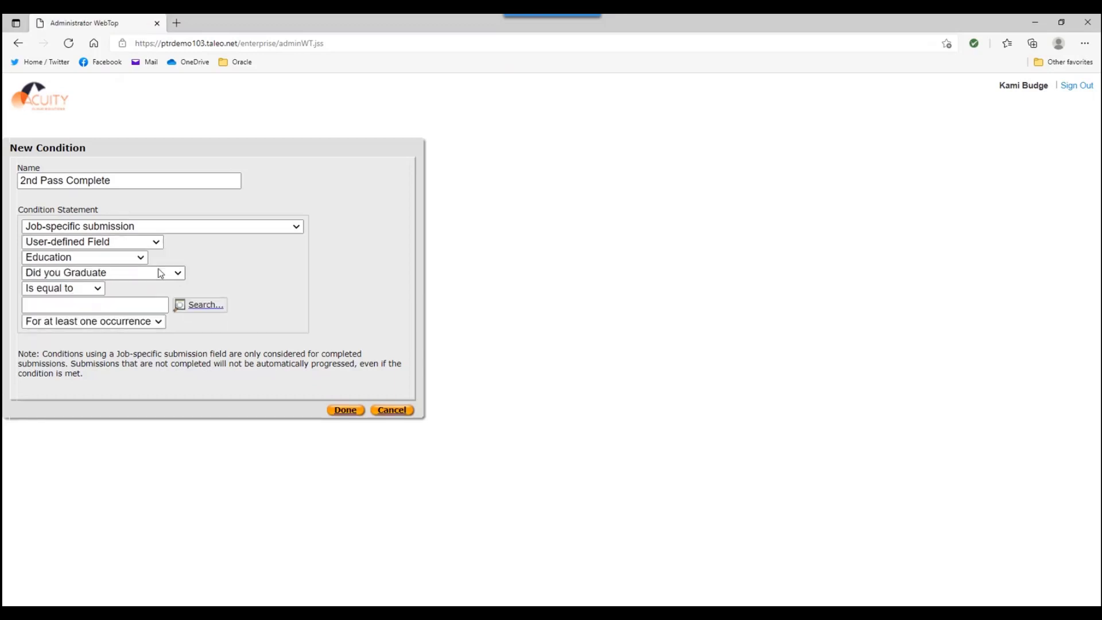
click(140, 257)
click(114, 299)
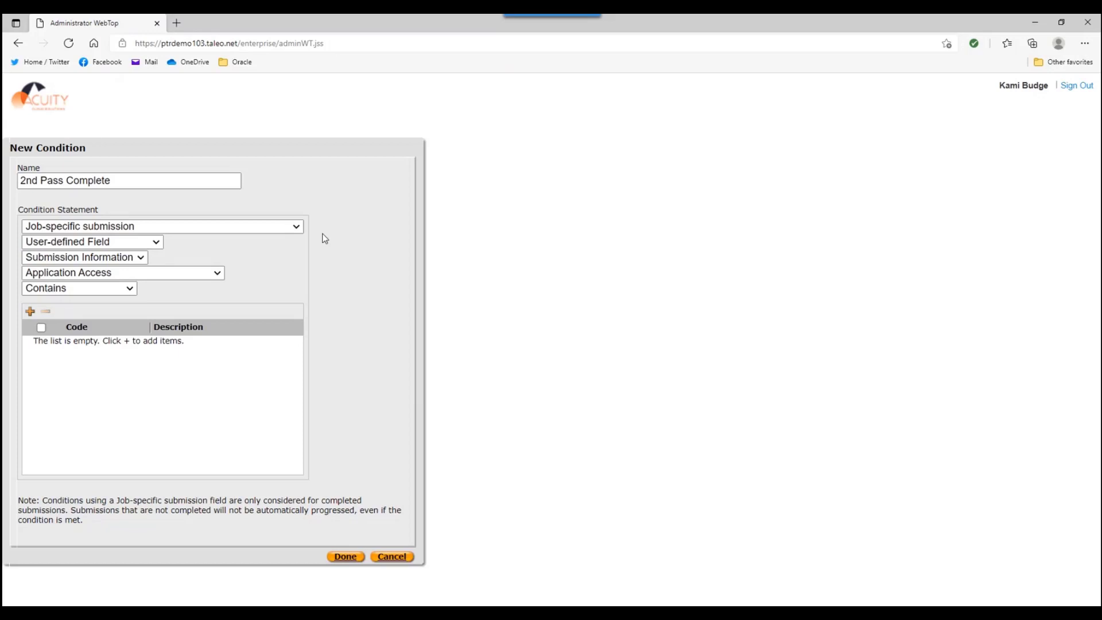
click(198, 273)
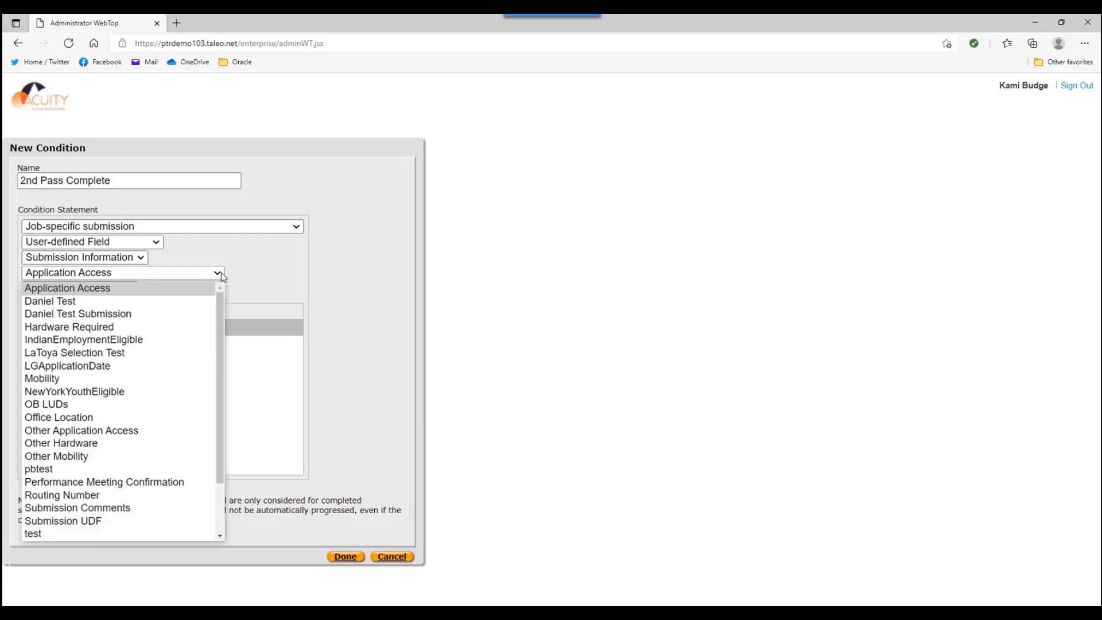
click(150, 408)
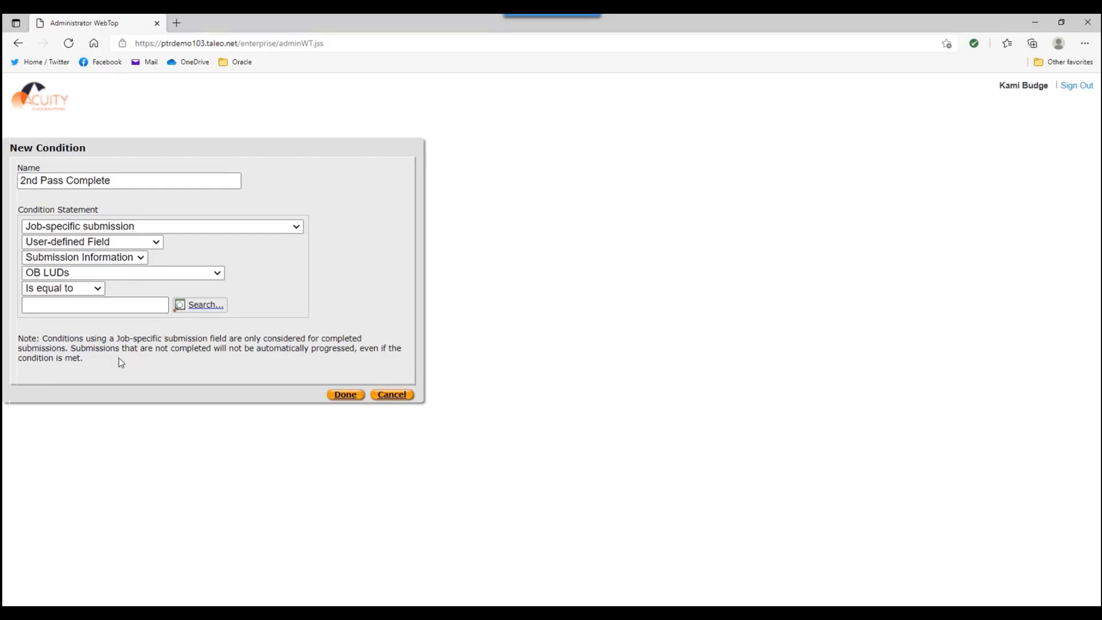
Step: Base the 2nd Pass Complete condition on the standard Submission field eSignature Complete being True, and confirm the condition
click(154, 242)
click(152, 256)
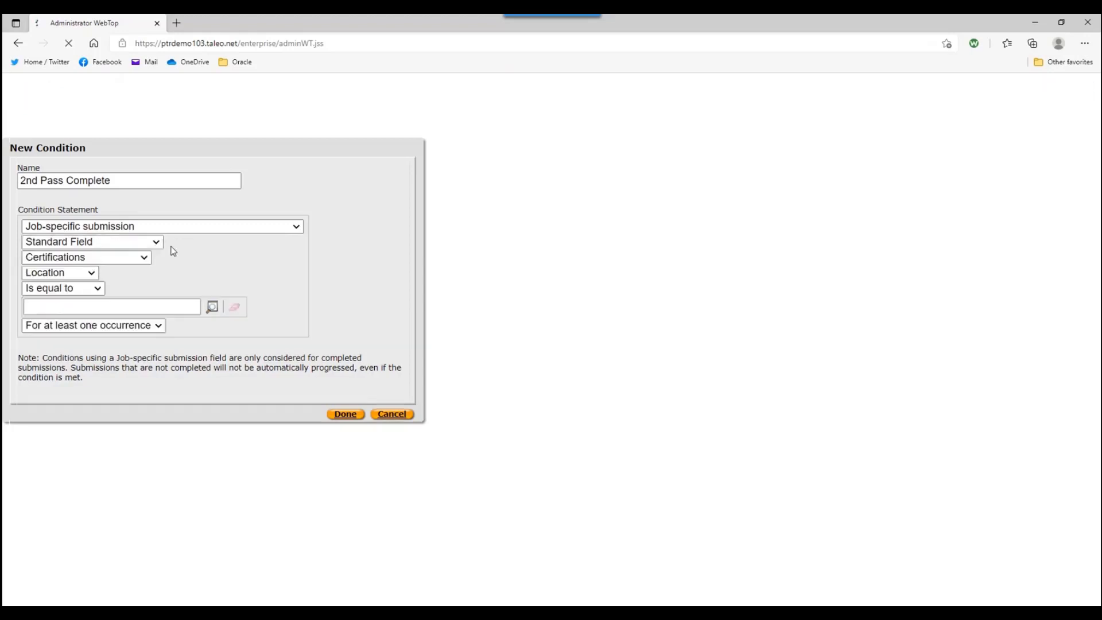
click(144, 257)
click(86, 349)
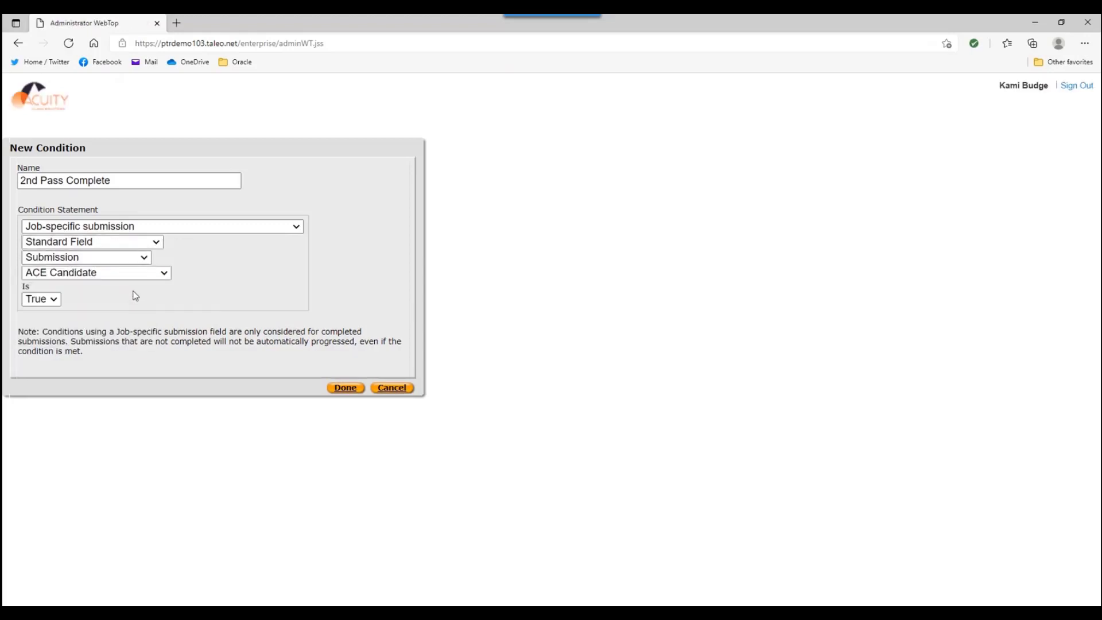
click(163, 272)
click(87, 319)
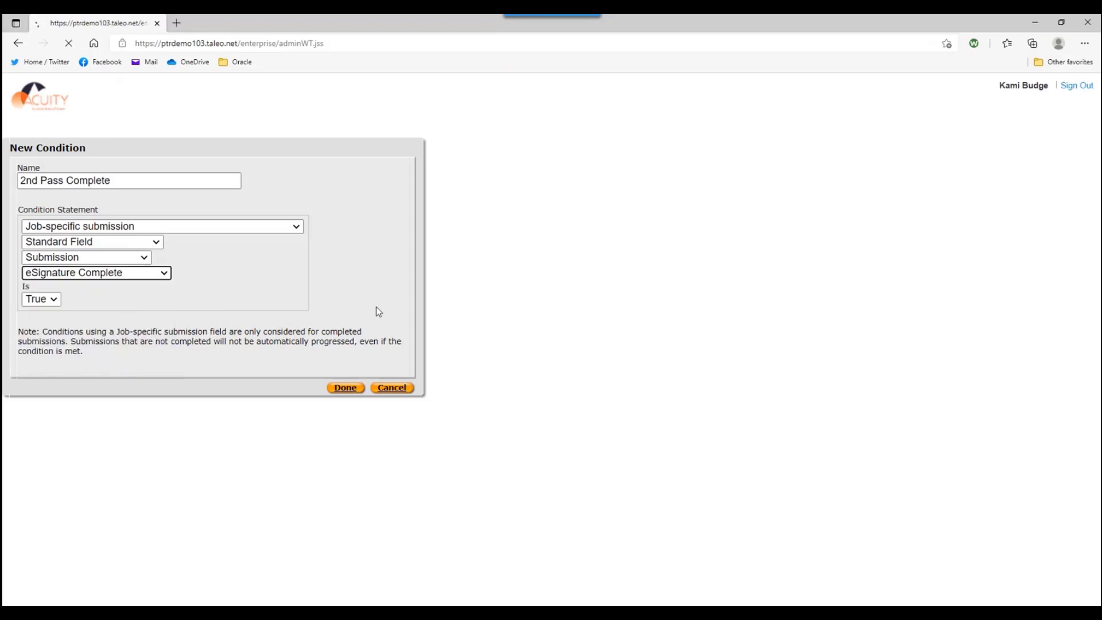
click(354, 388)
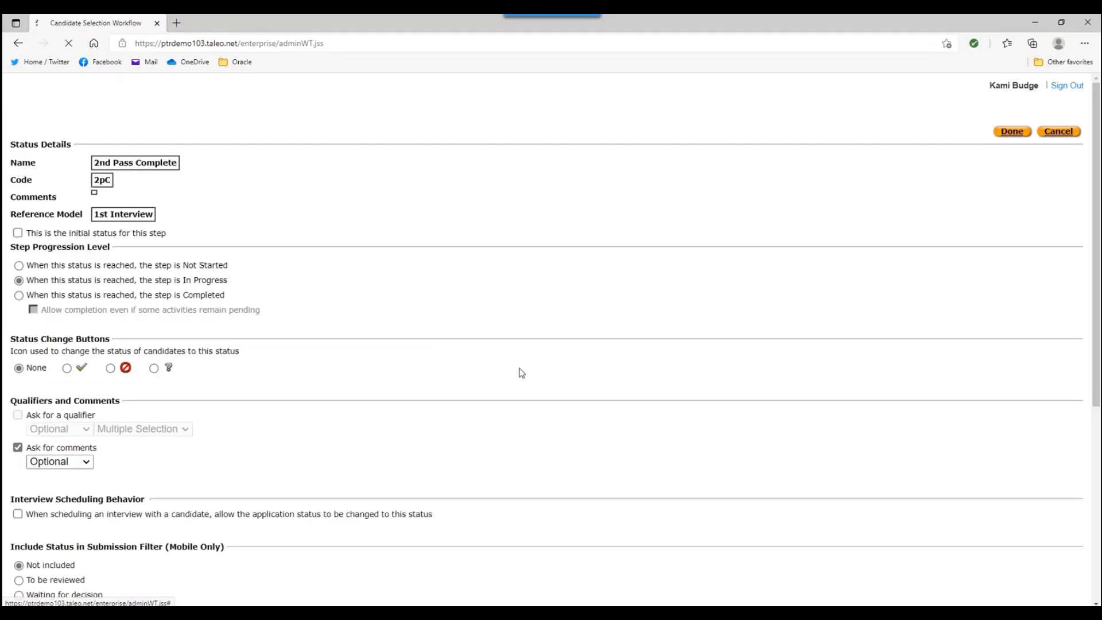
Step: Save the 2nd Pass Complete status settings and the 1ST INTERVIEW step, accepting the warning
click(1027, 132)
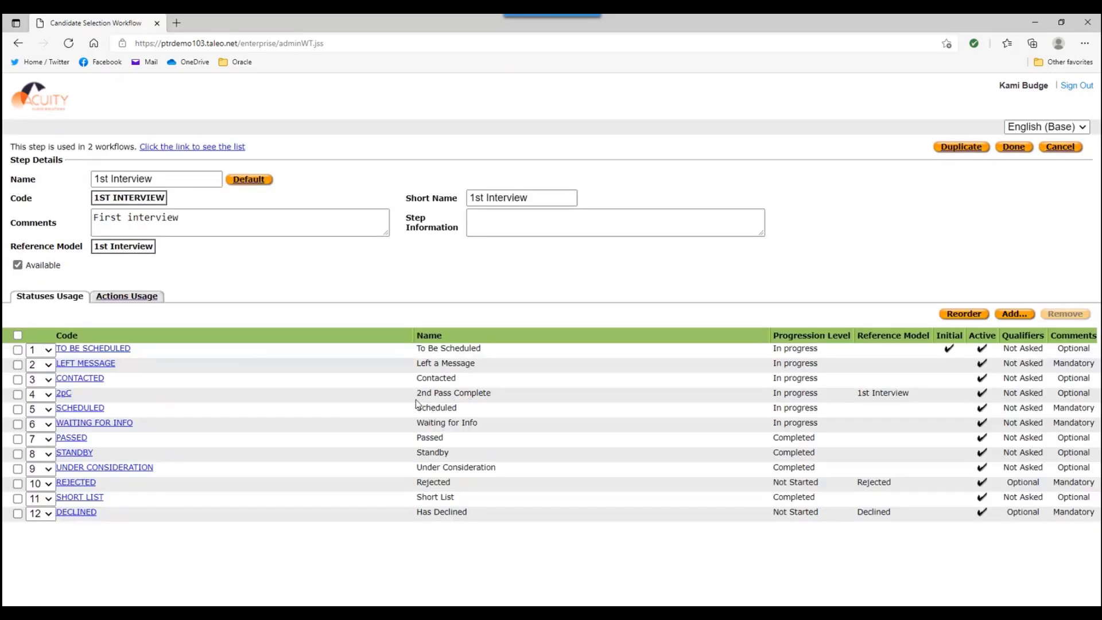
drag(490, 394, 423, 400)
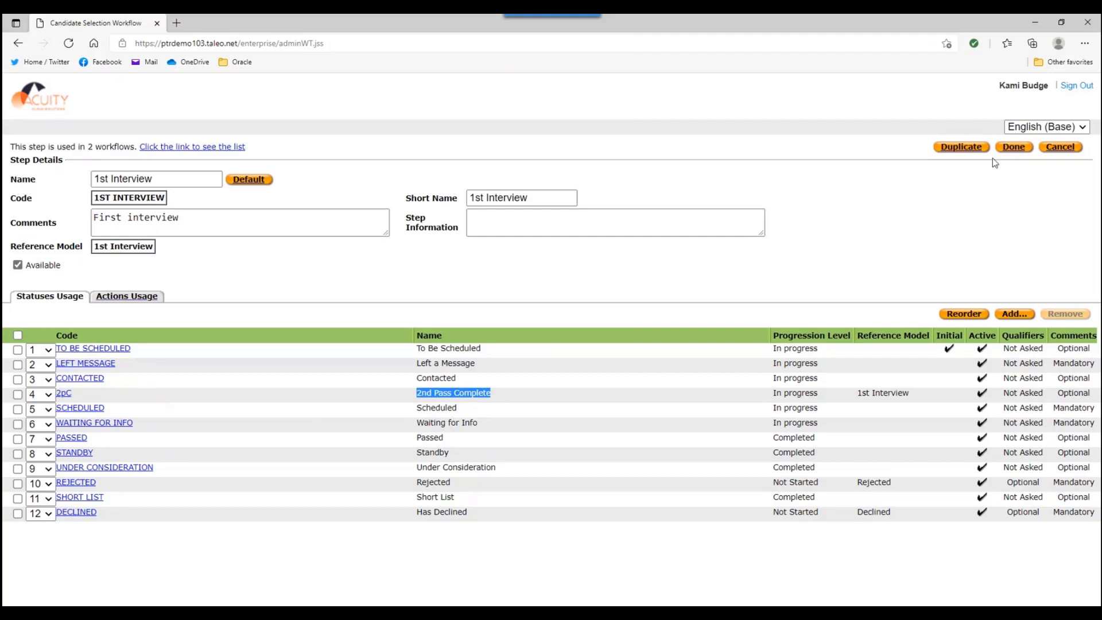
click(1014, 146)
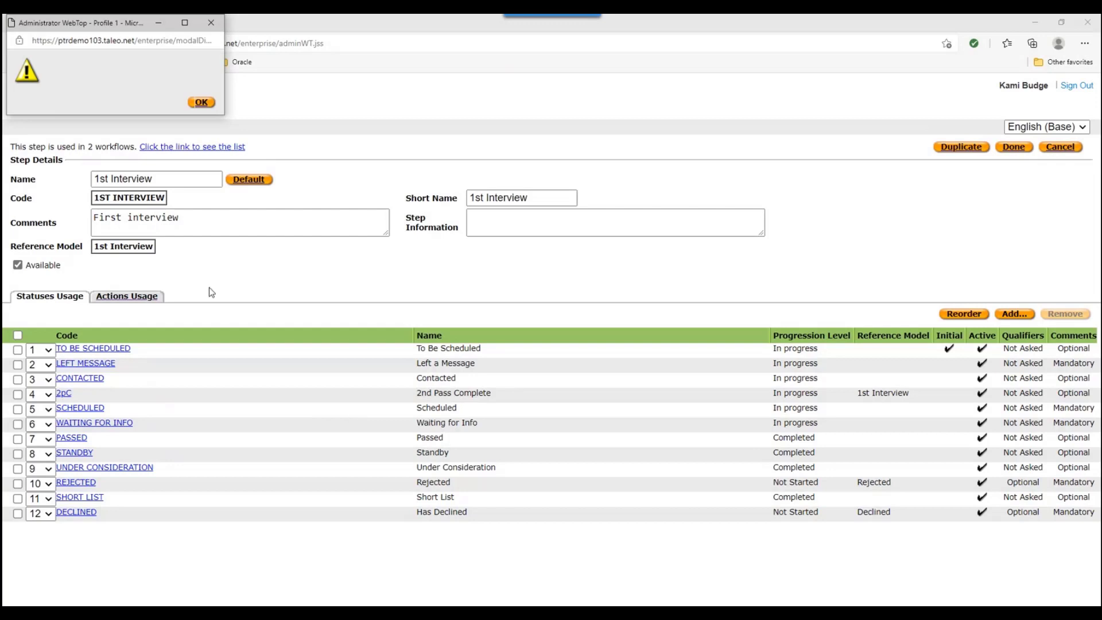
click(201, 102)
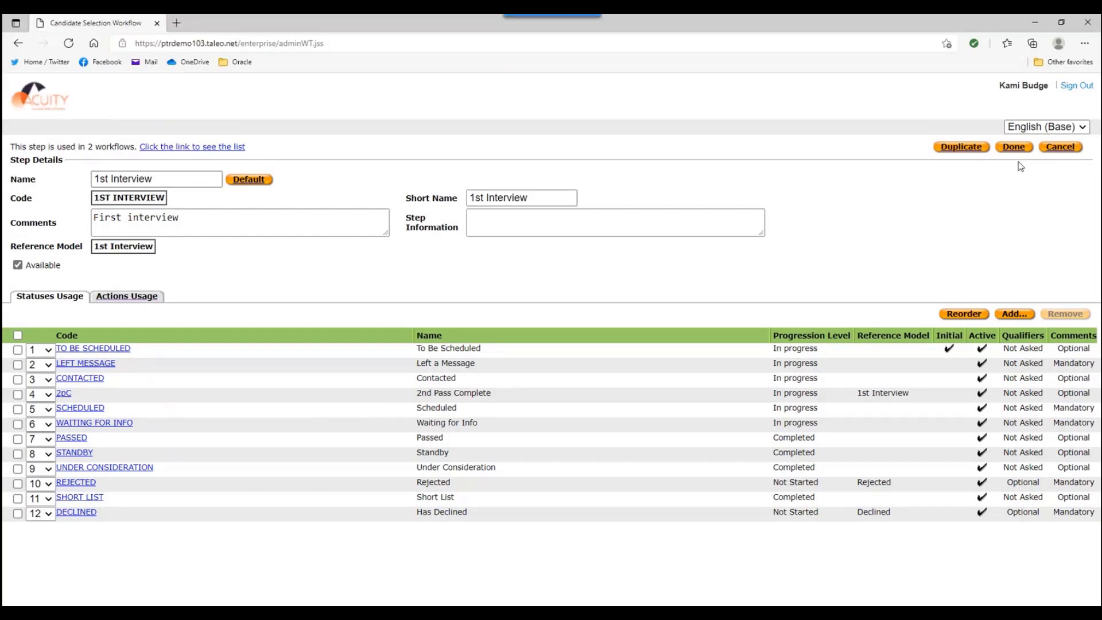
click(1014, 147)
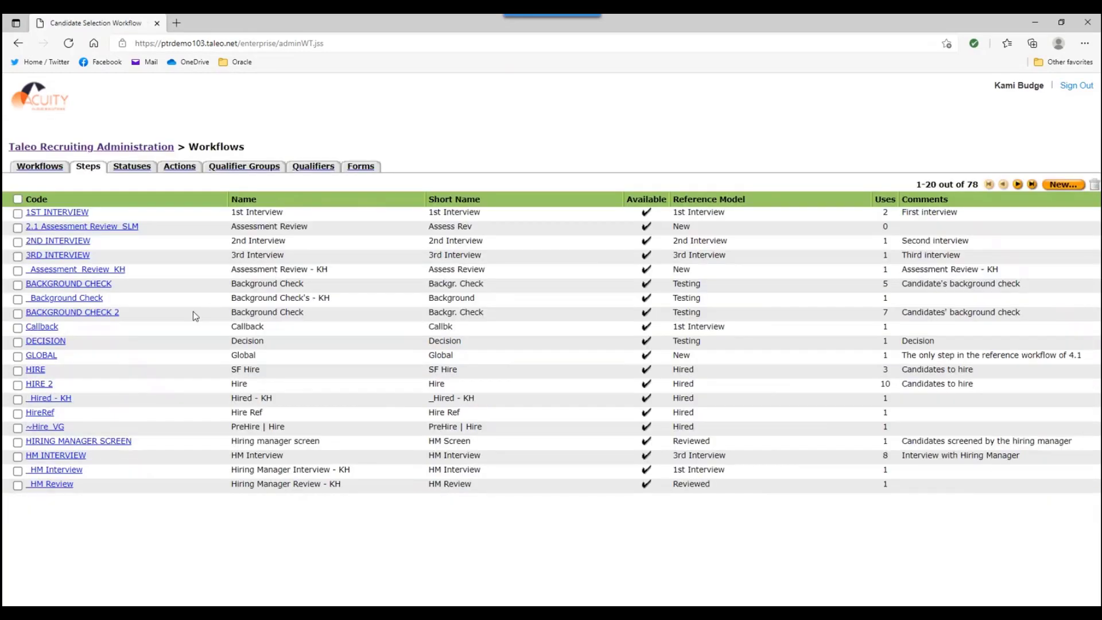
Step: Open the BACKGROUND CHECK step and reorder its statuses with REJECTED set to 5 and DECLINED set to 6
click(92, 287)
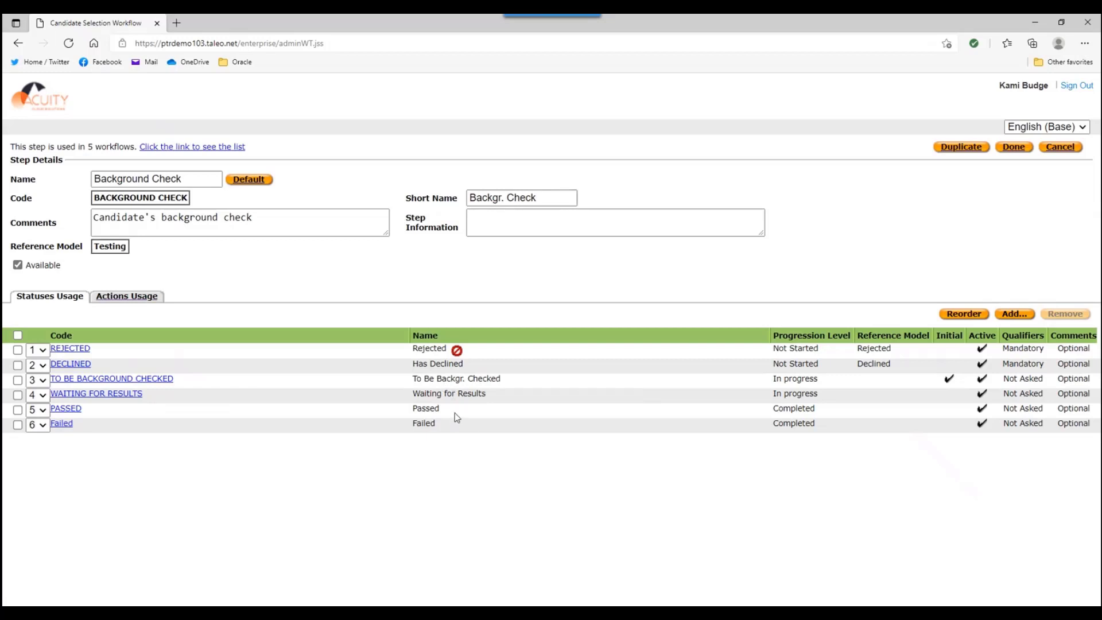
click(38, 350)
click(32, 416)
click(38, 365)
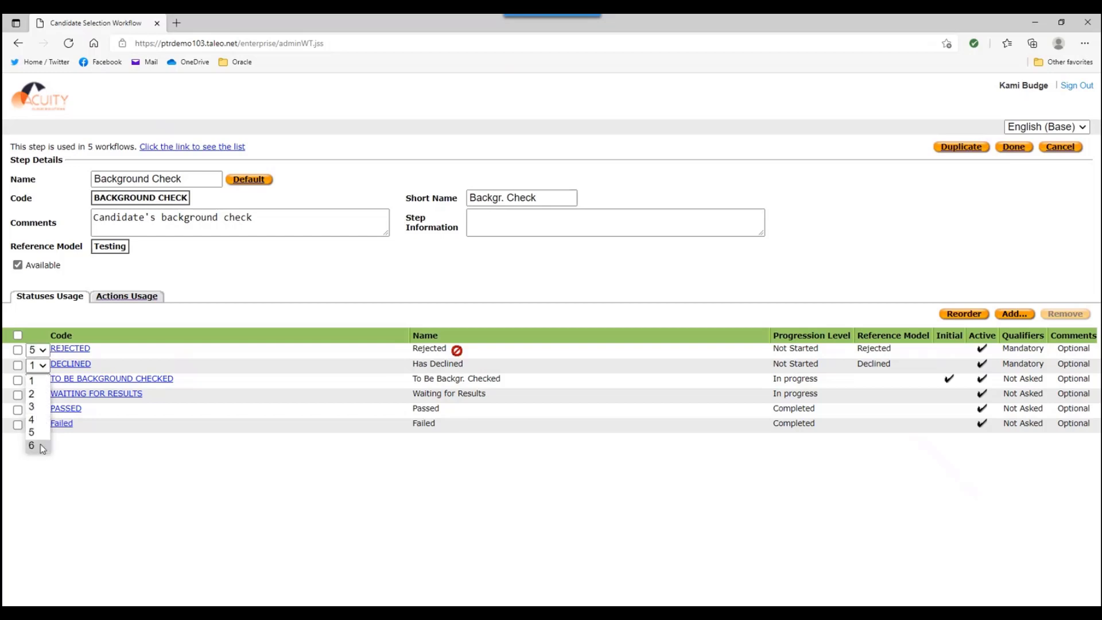
click(32, 446)
click(964, 313)
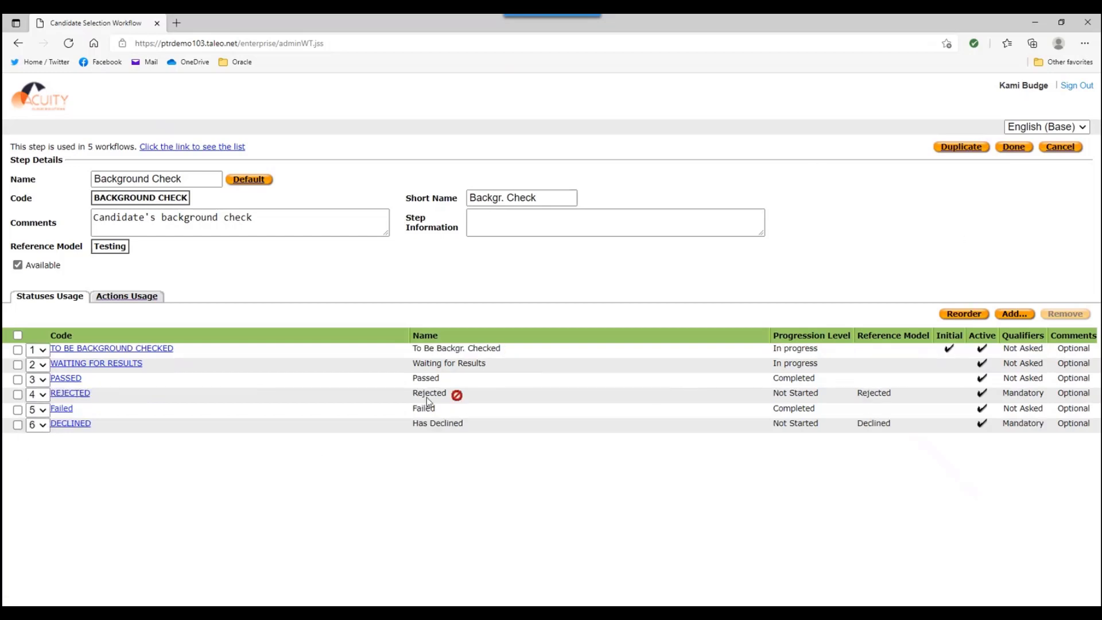
Step: Open the PASSED status of the background check step and allow candidates to reach it automatically when the conditions are met
click(67, 378)
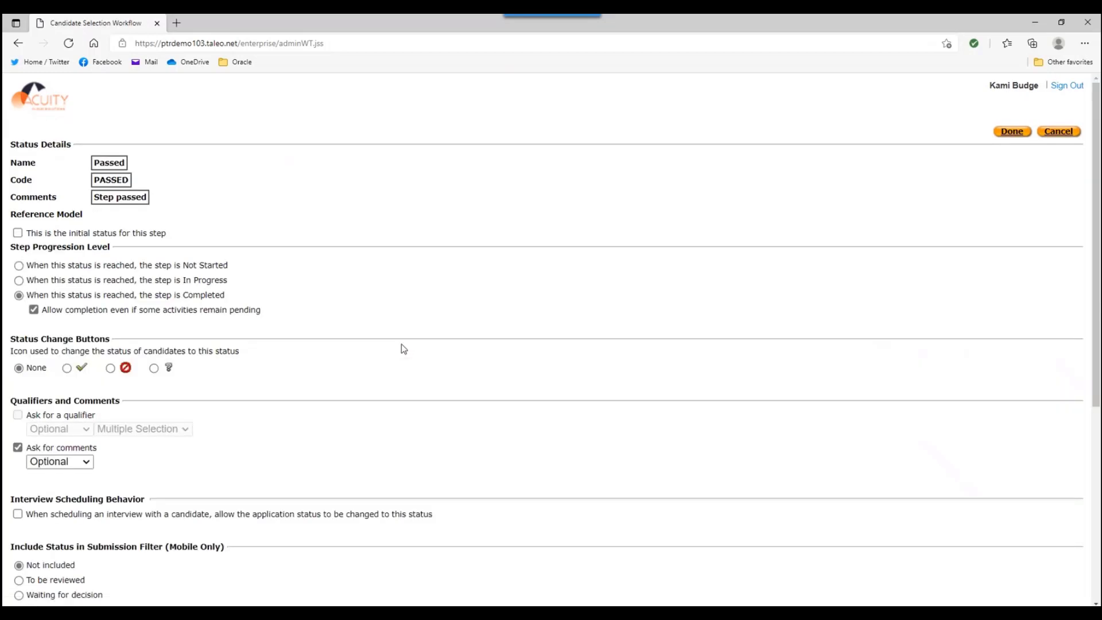
scroll(403, 349, down, 5)
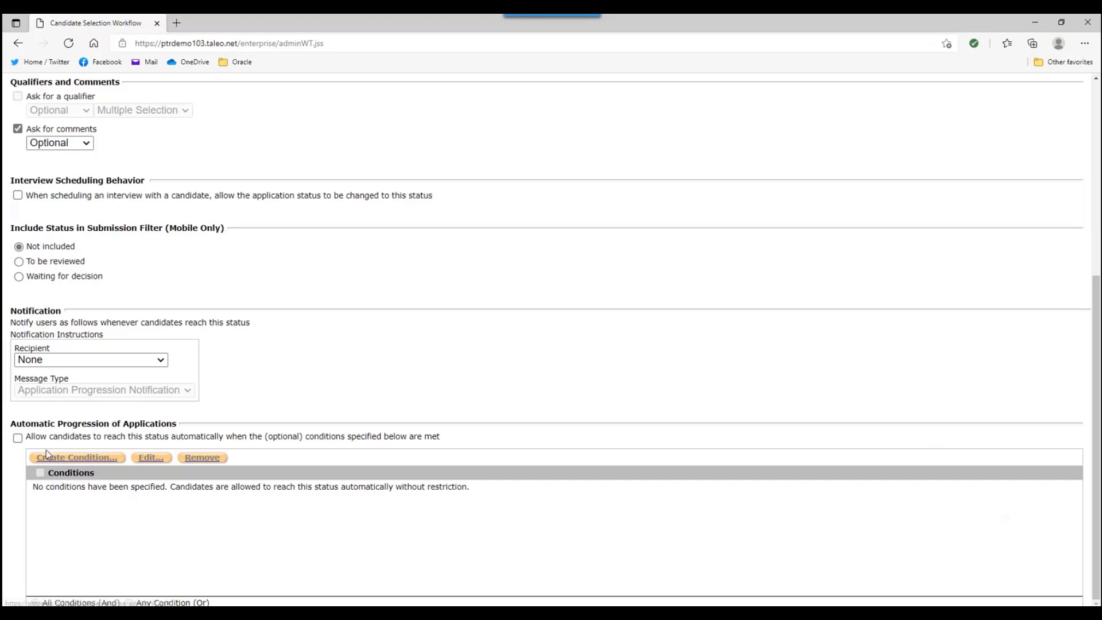
click(19, 438)
Step: Start a new condition named Background Check Complete and base it on Background Screening by TalentWise
click(92, 458)
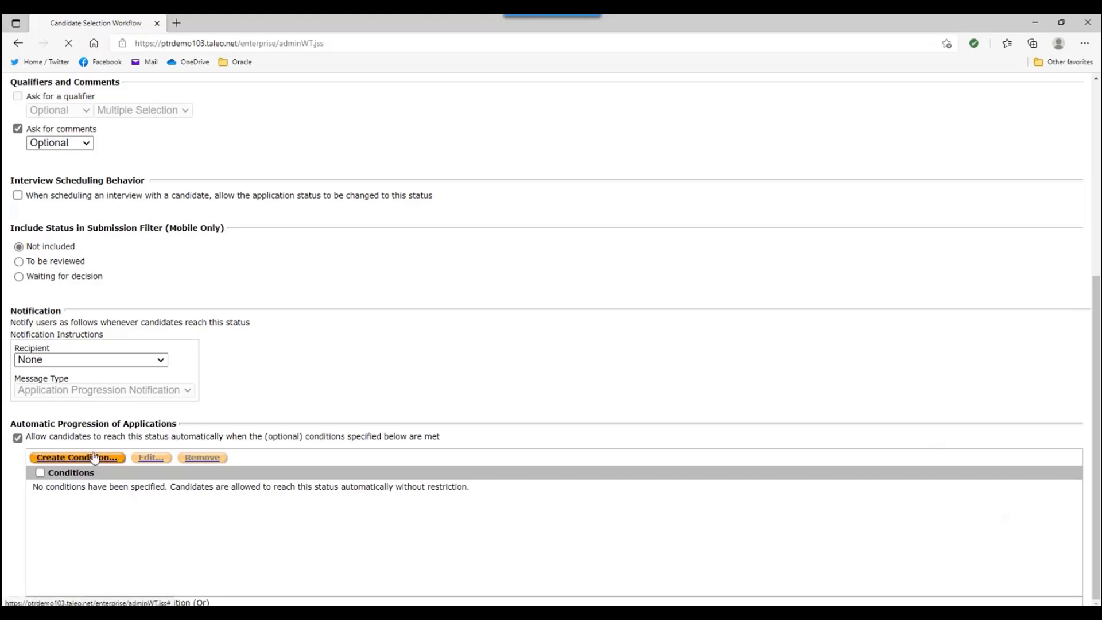
click(112, 179)
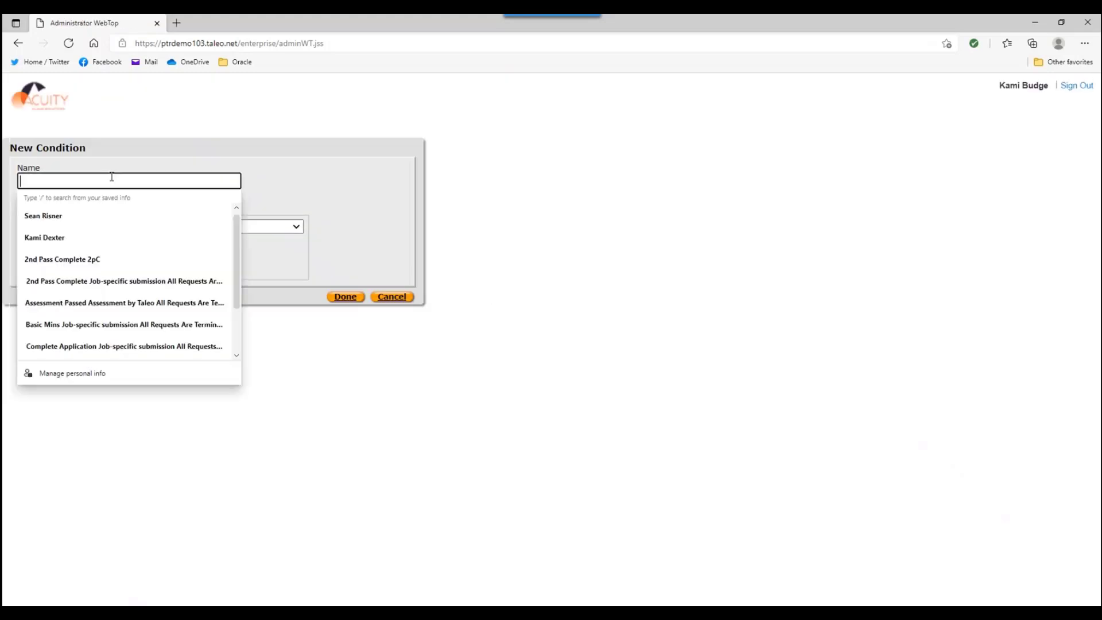
text(Back)
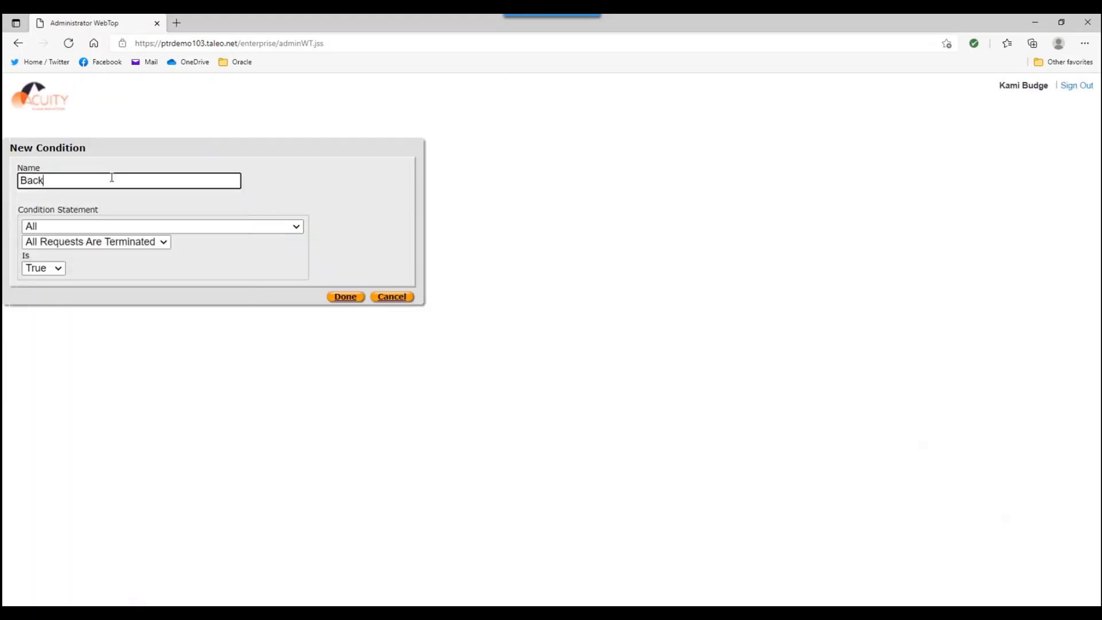
text(ground Check Complete)
click(294, 227)
click(153, 267)
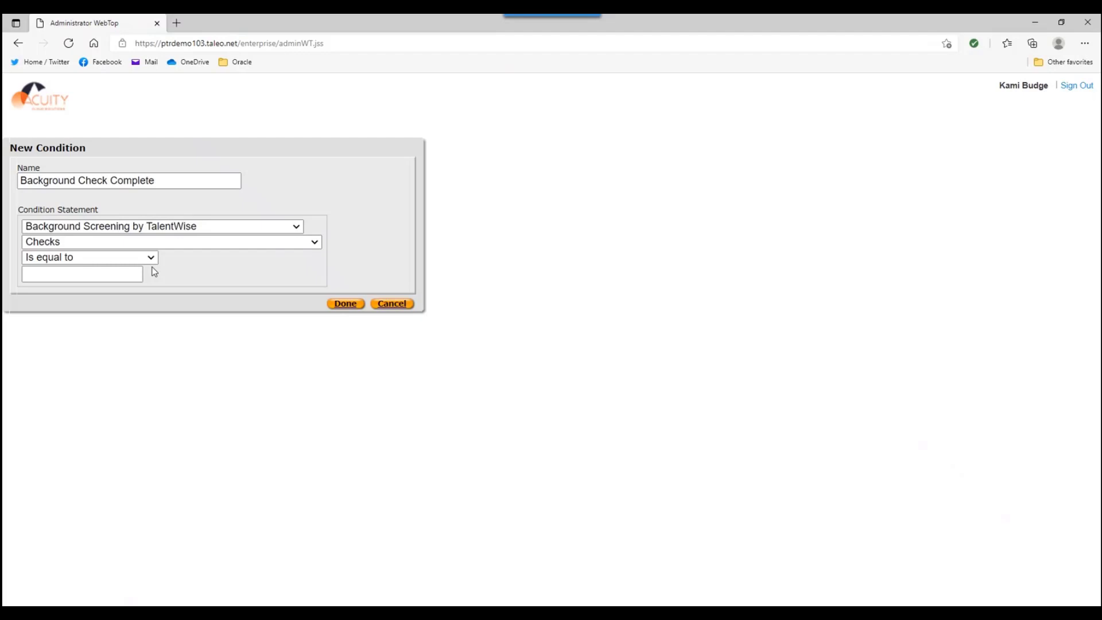
Step: Try Request Status: Completed and Result as the field for the TalentWise screening condition
click(310, 243)
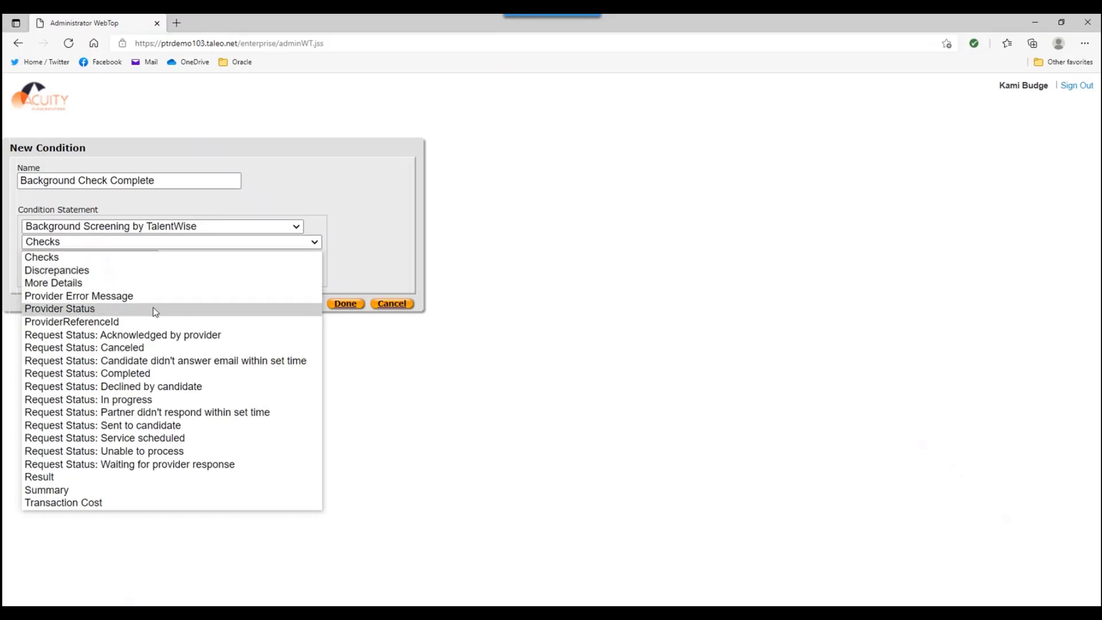
click(149, 373)
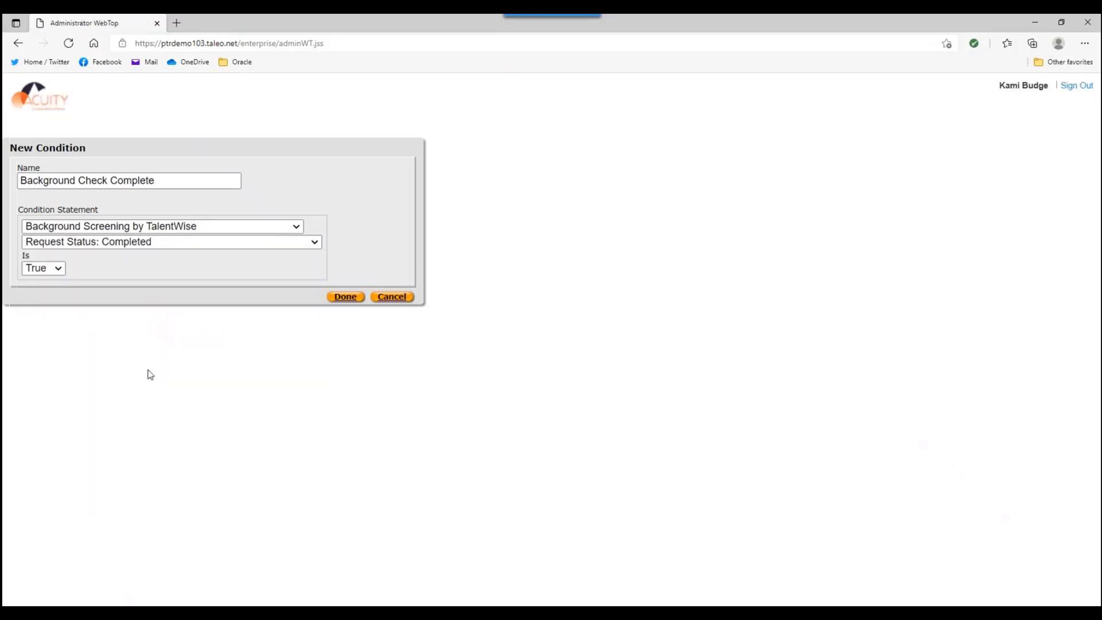
click(313, 242)
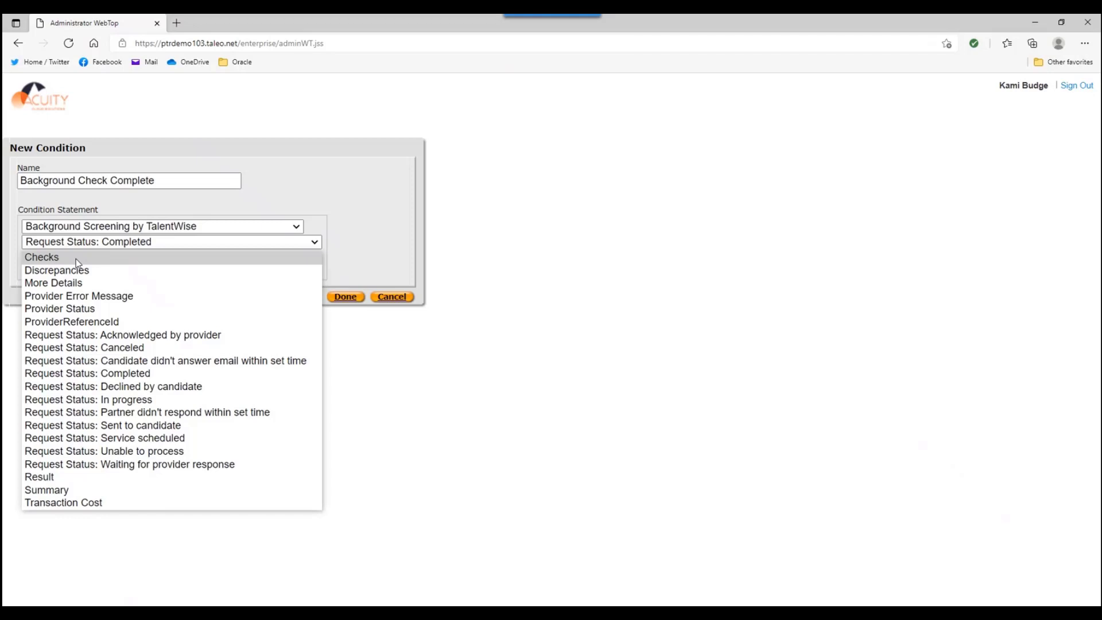
click(127, 374)
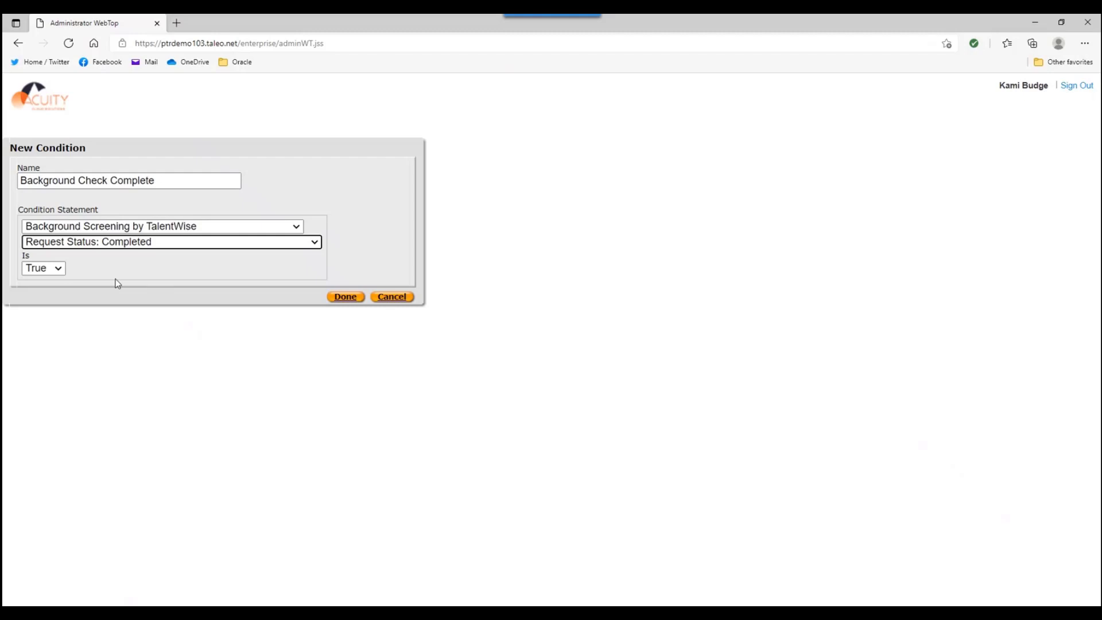
click(313, 243)
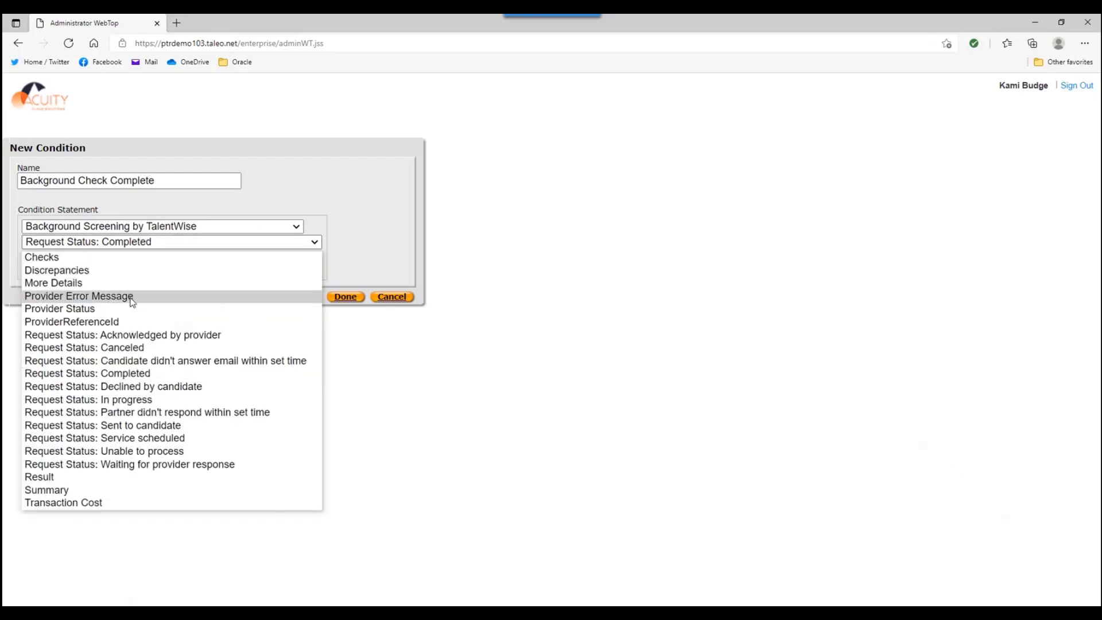
click(77, 477)
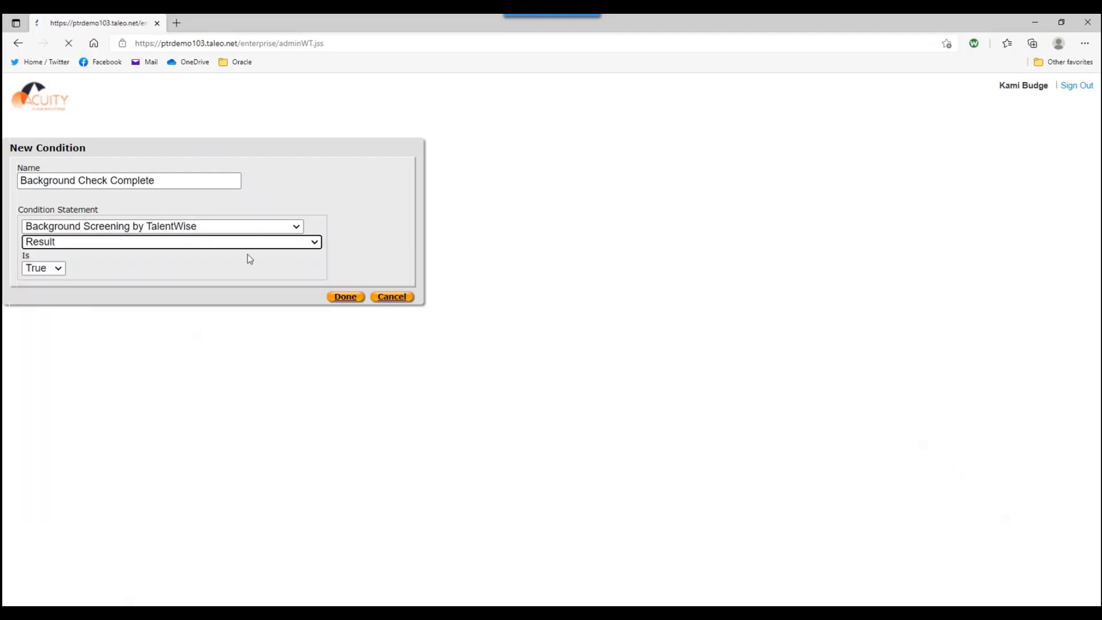
click(82, 277)
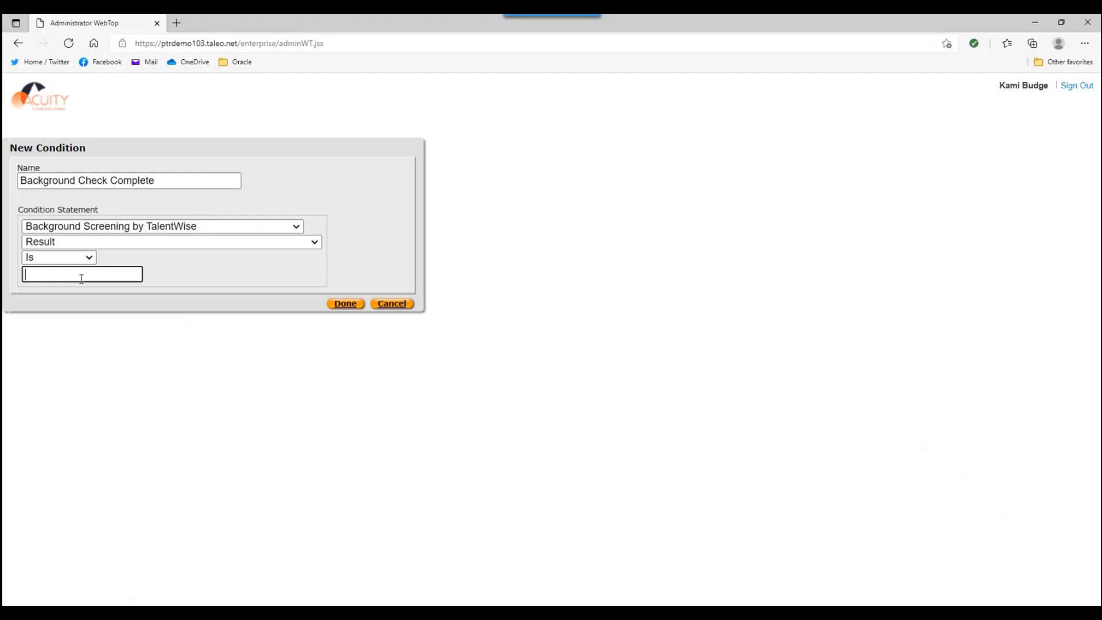
Step: Set the Background Check Complete condition to Request Status: Completed is True, and confirm it
click(167, 243)
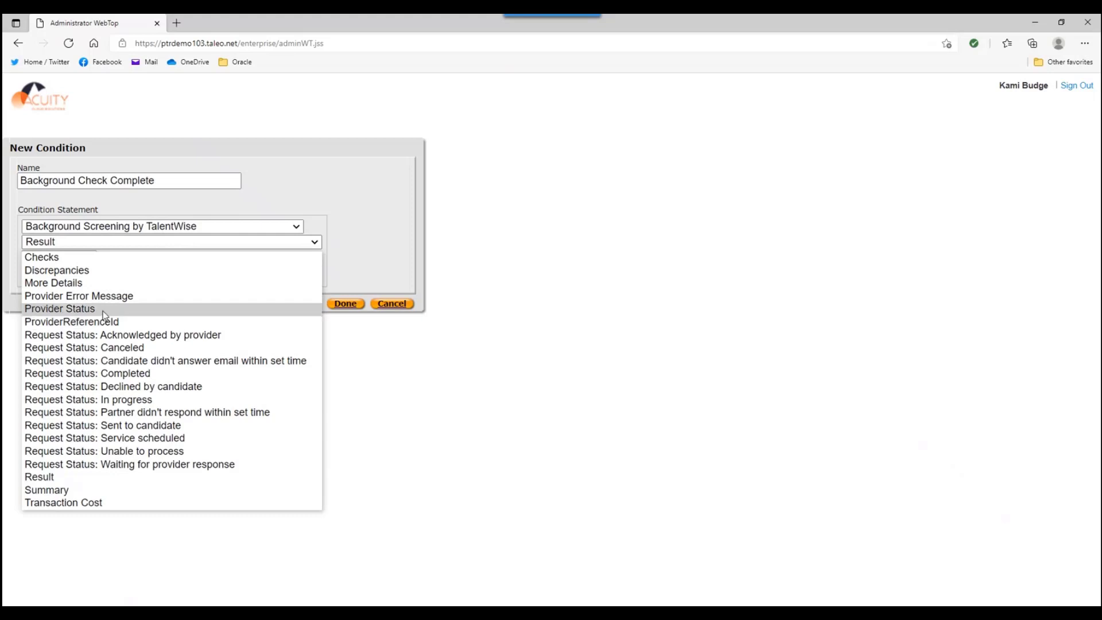
click(115, 373)
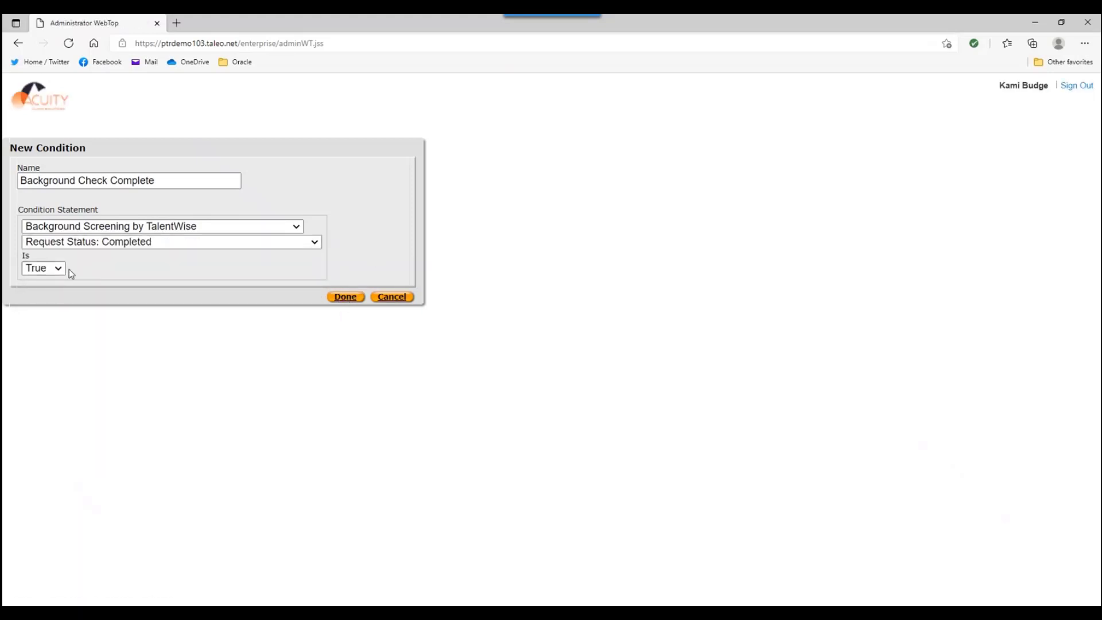
click(61, 275)
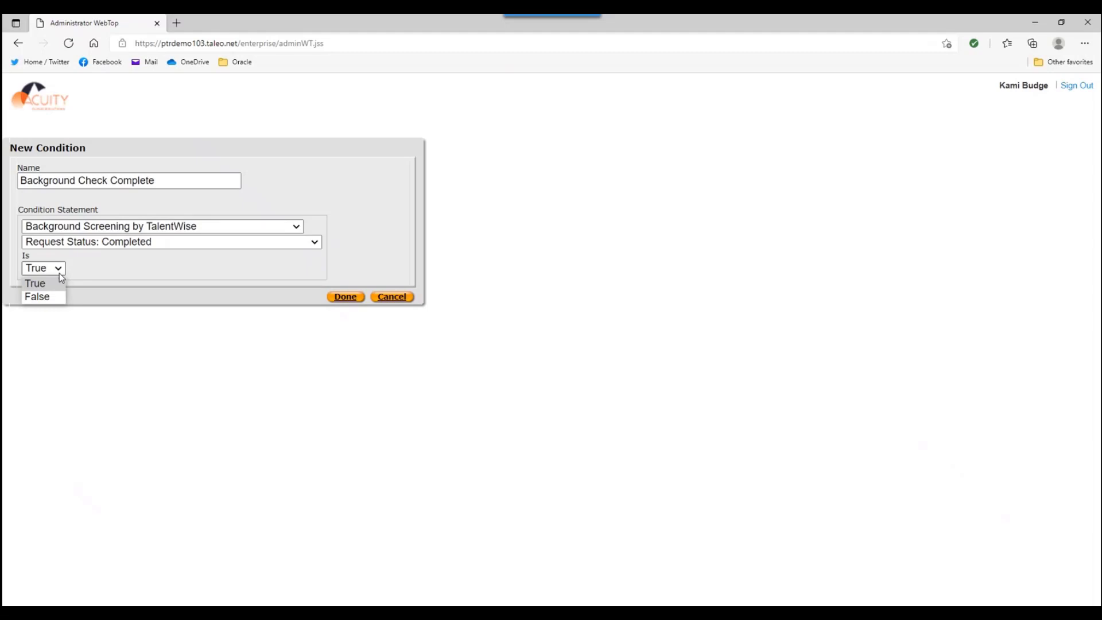
click(60, 274)
click(345, 297)
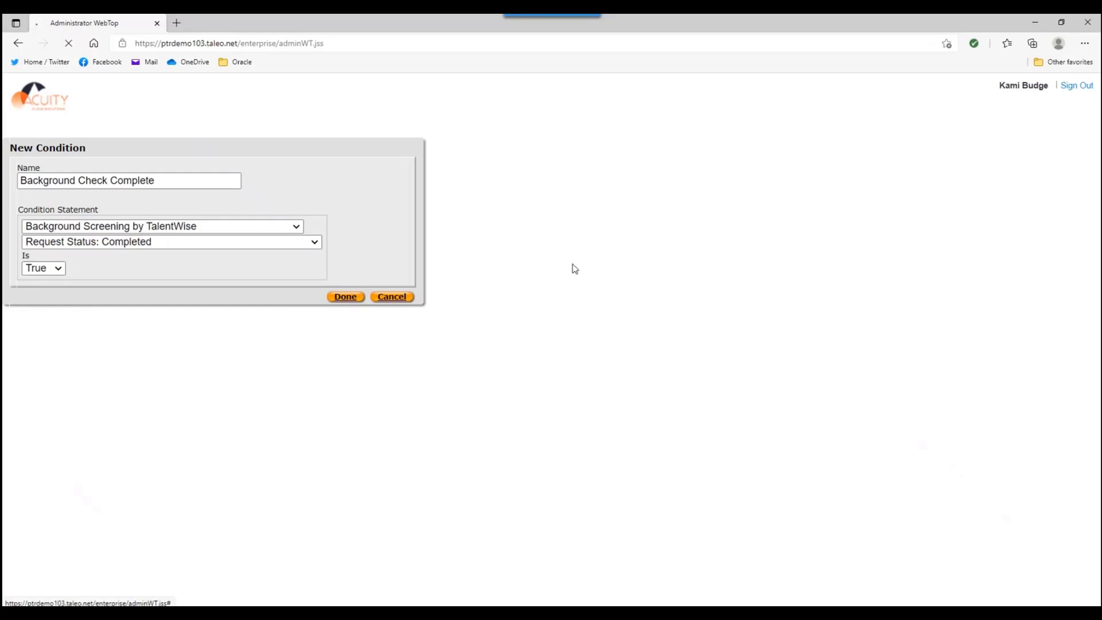
Step: Save the PASSED status settings and the BACKGROUND CHECK step, accepting the warning
click(1012, 131)
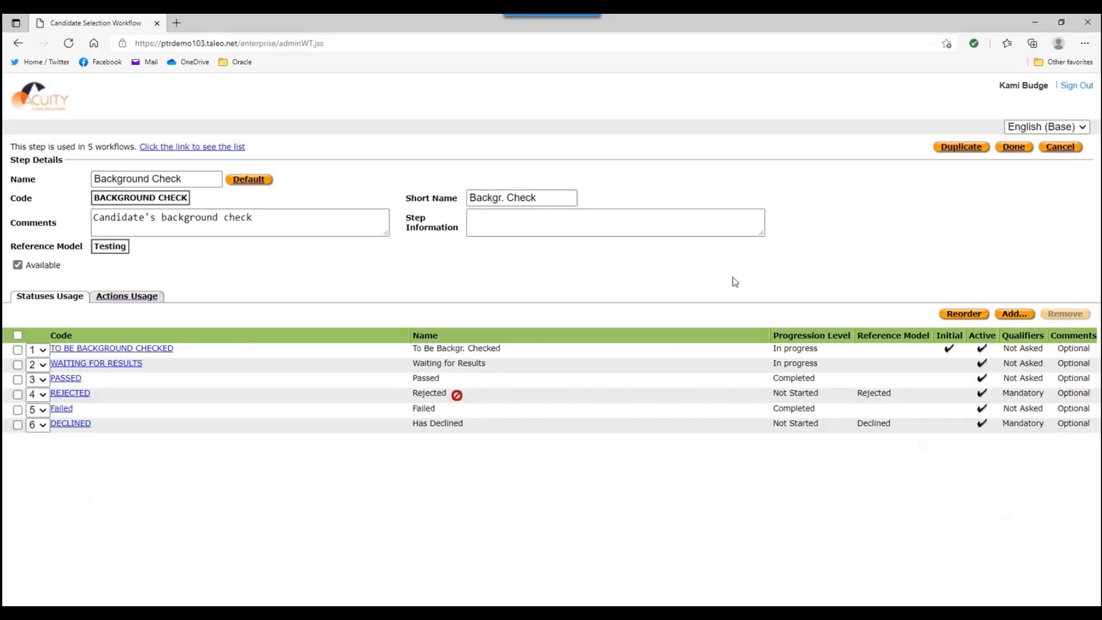
click(1014, 148)
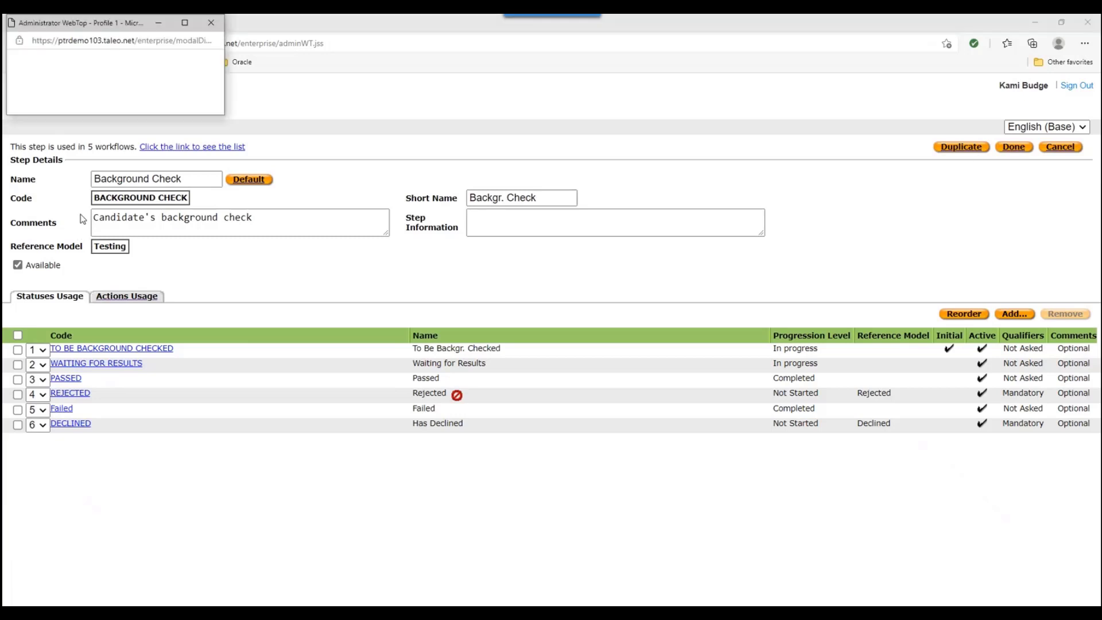
click(200, 103)
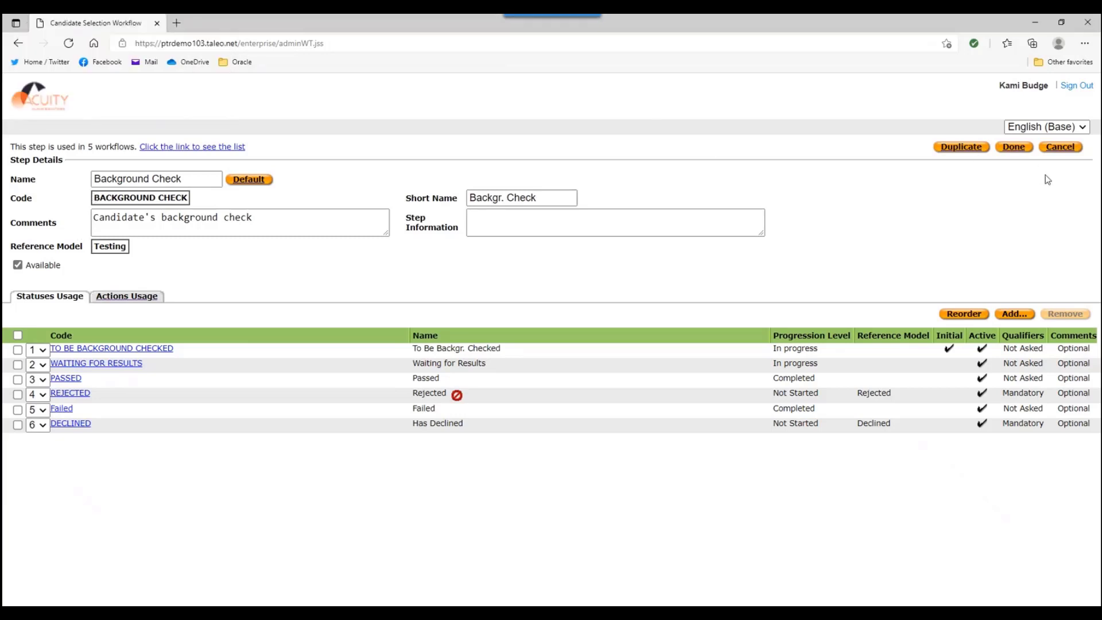
click(1015, 149)
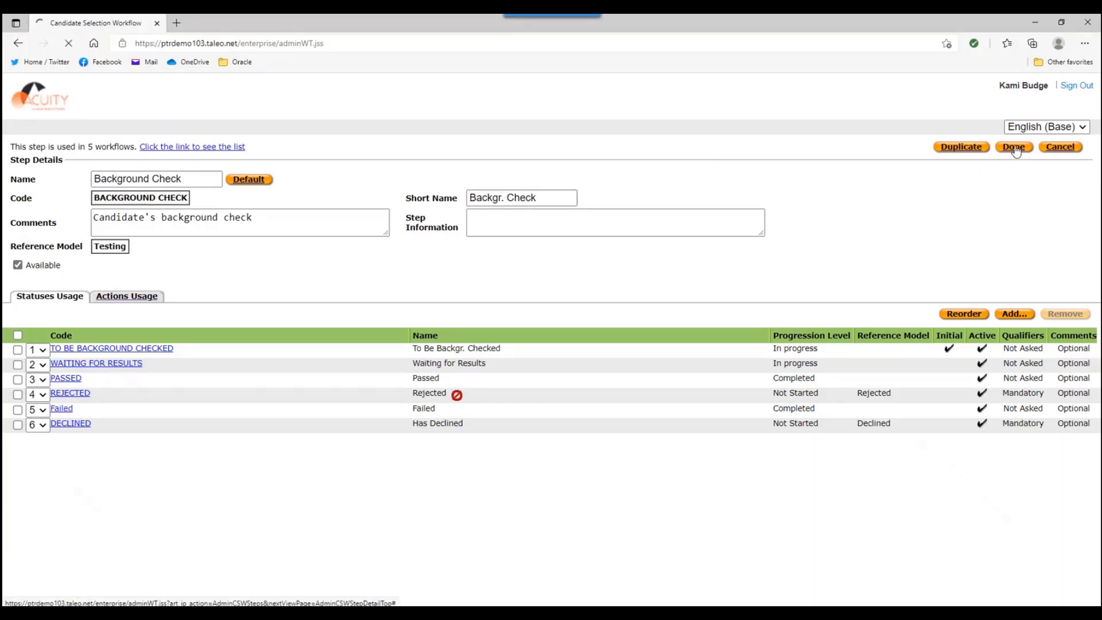